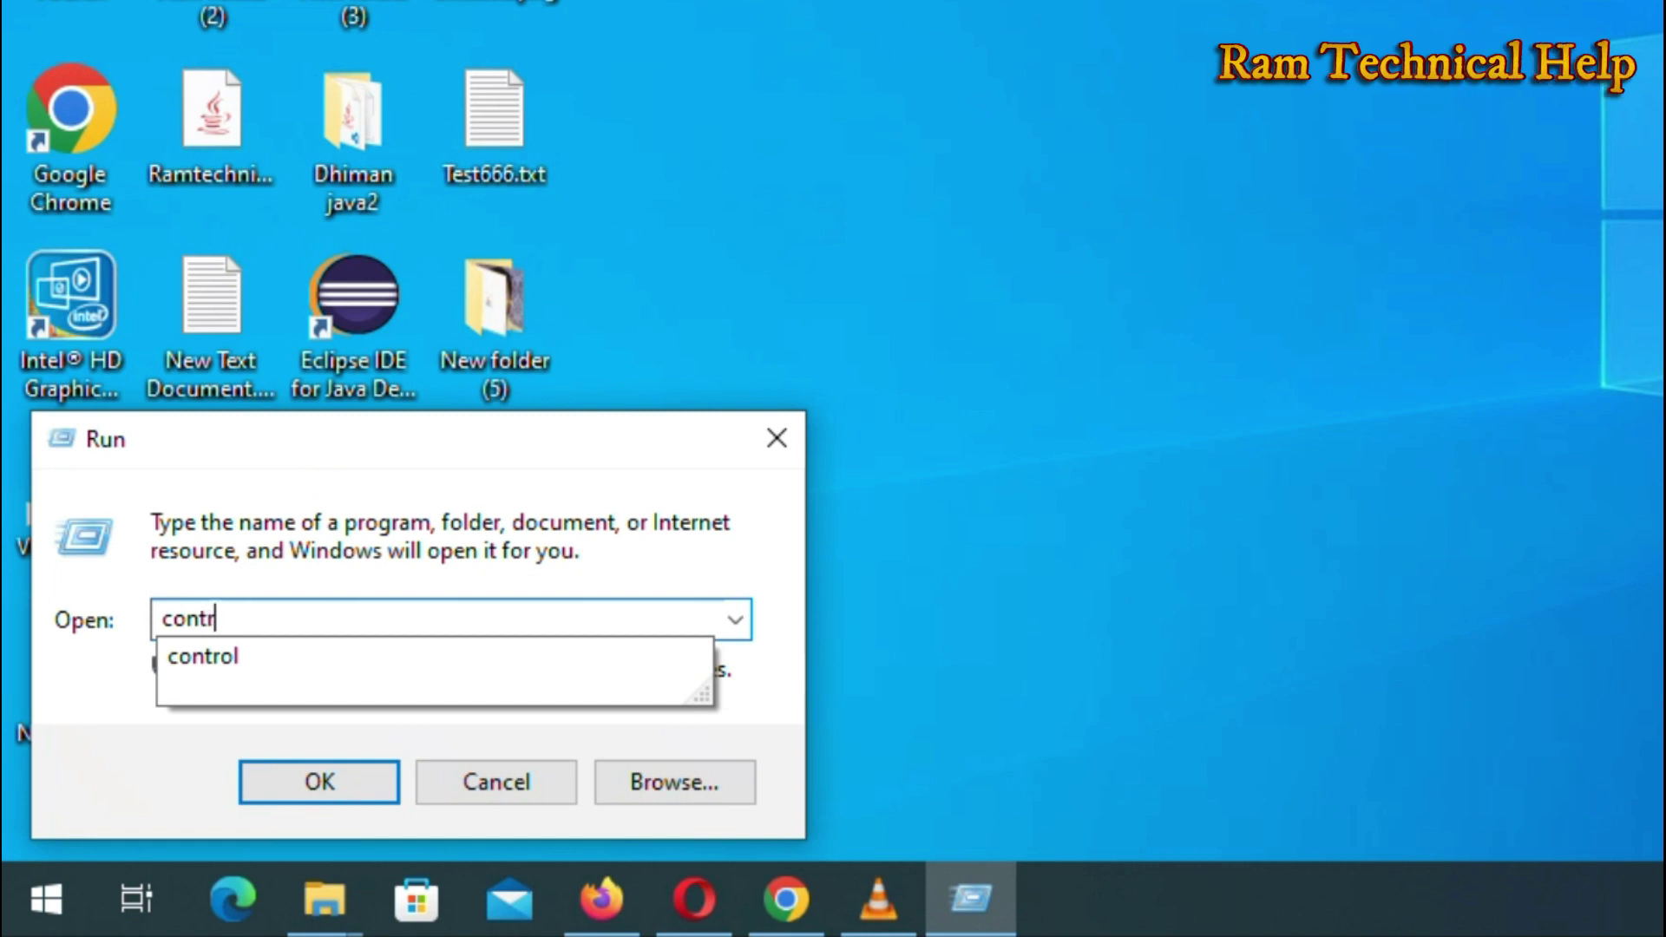
Launch Control Panel with the Run command "control", set it to Category view, and open the list of programs to uninstall
{"action": "left_click", "coordinate": [361, 653]}
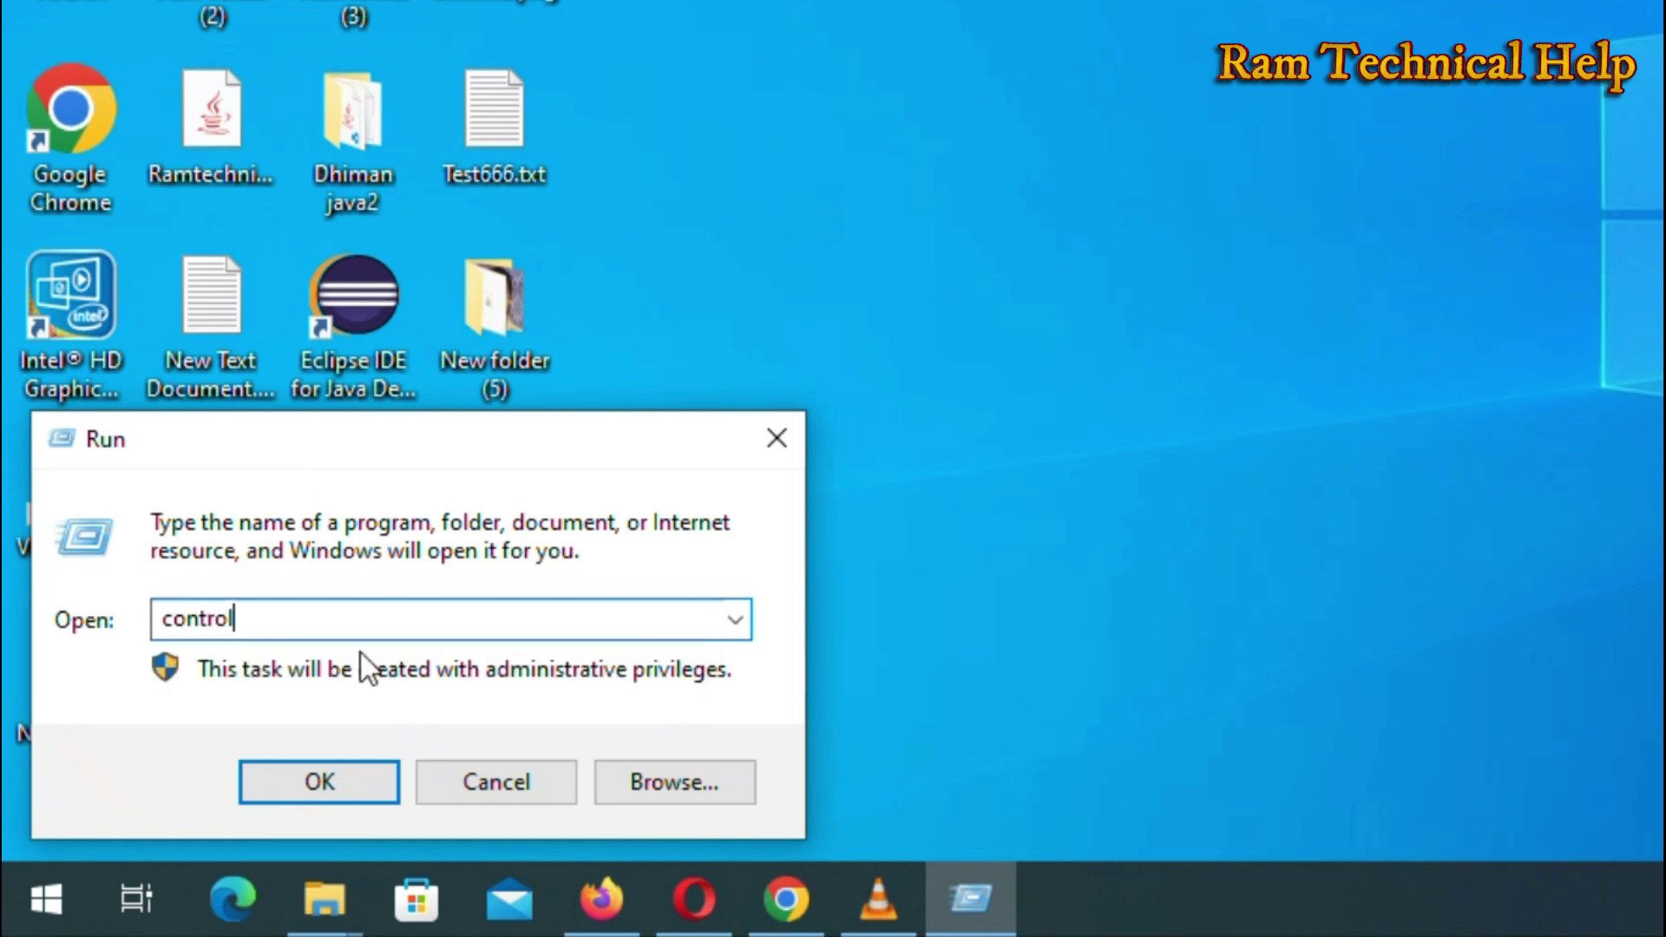
{"action": "left_click", "coordinate": [302, 799]}
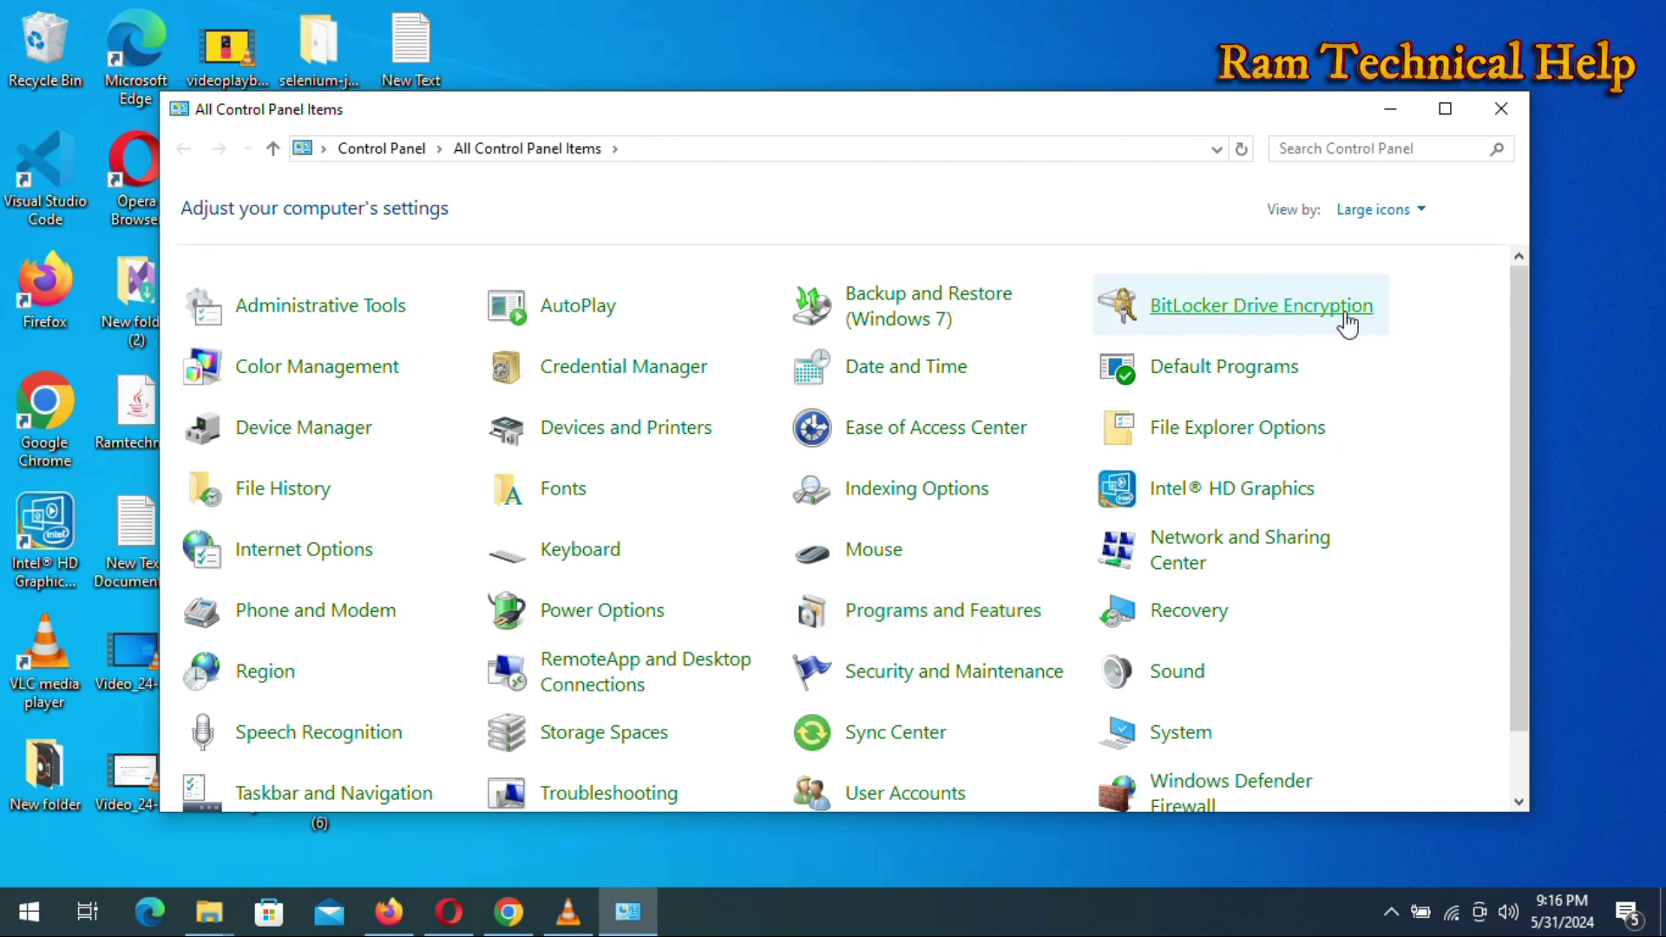
{"action": "left_click", "coordinate": [1400, 224]}
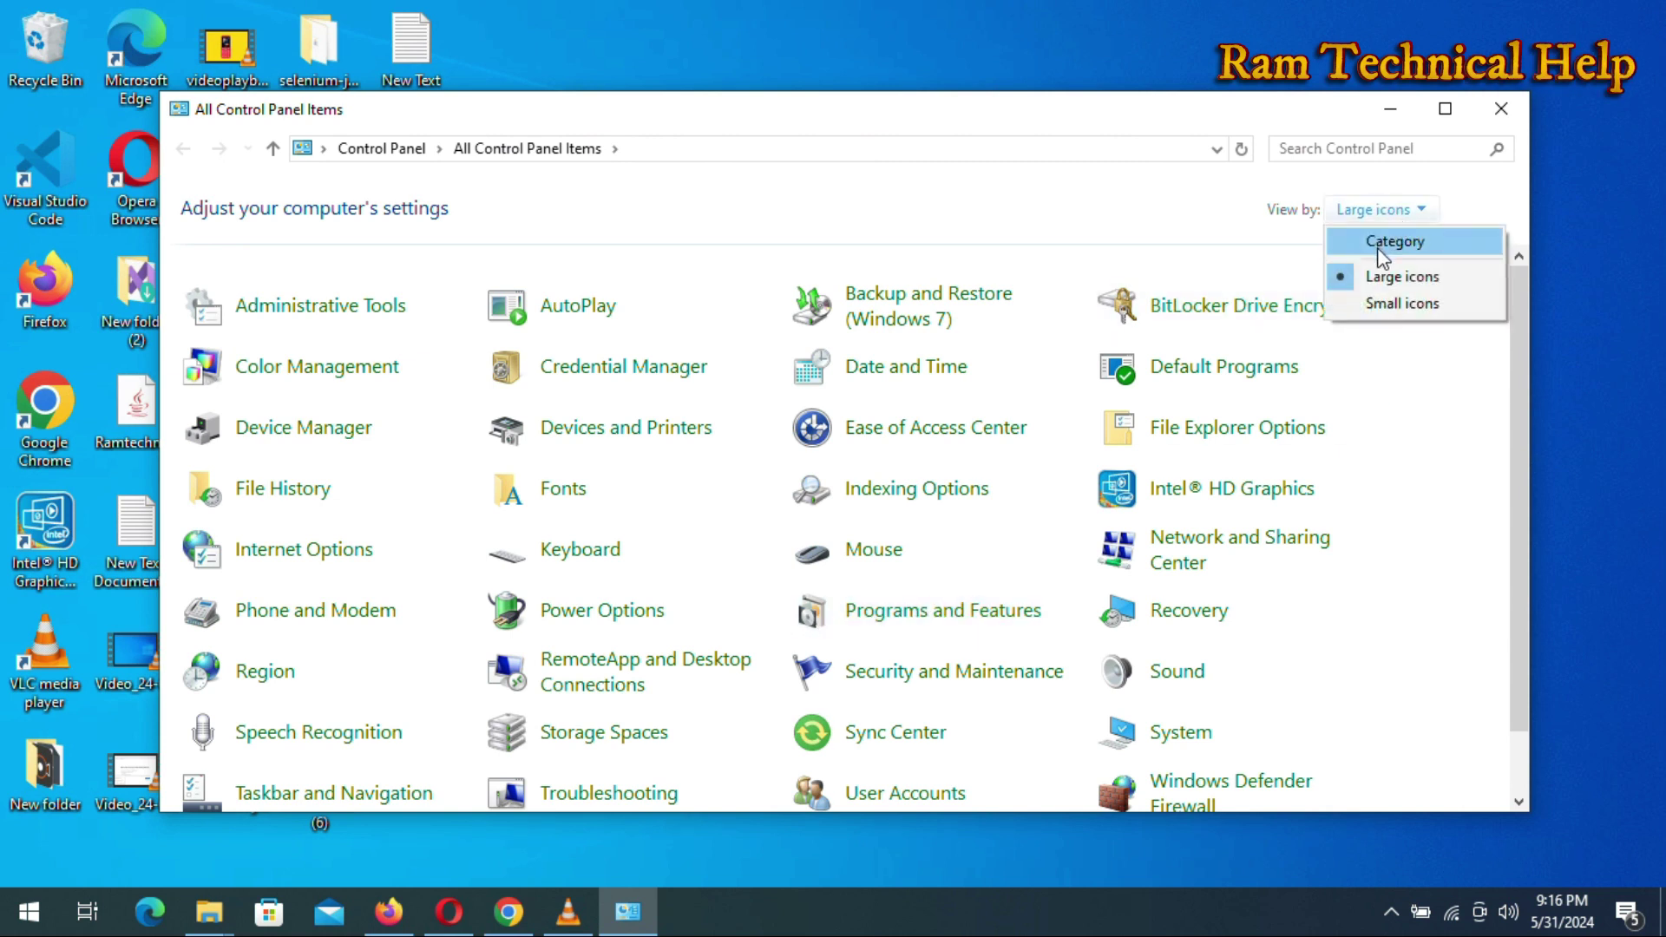
{"action": "left_click", "coordinate": [1384, 243]}
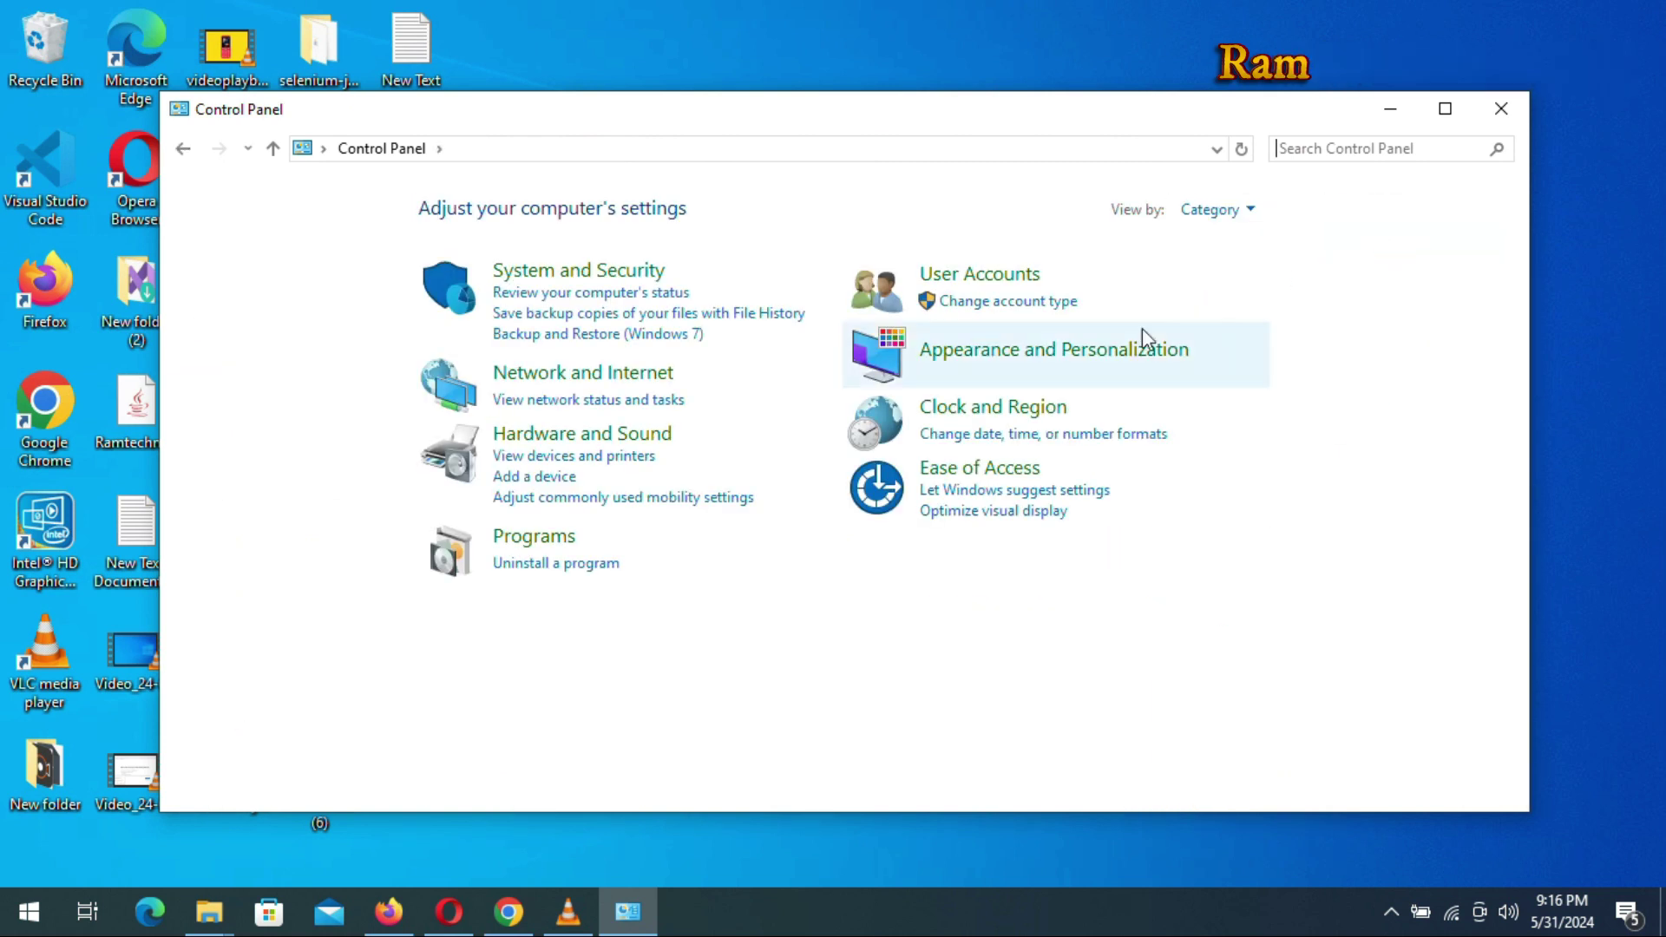
{"action": "left_click", "coordinate": [605, 565]}
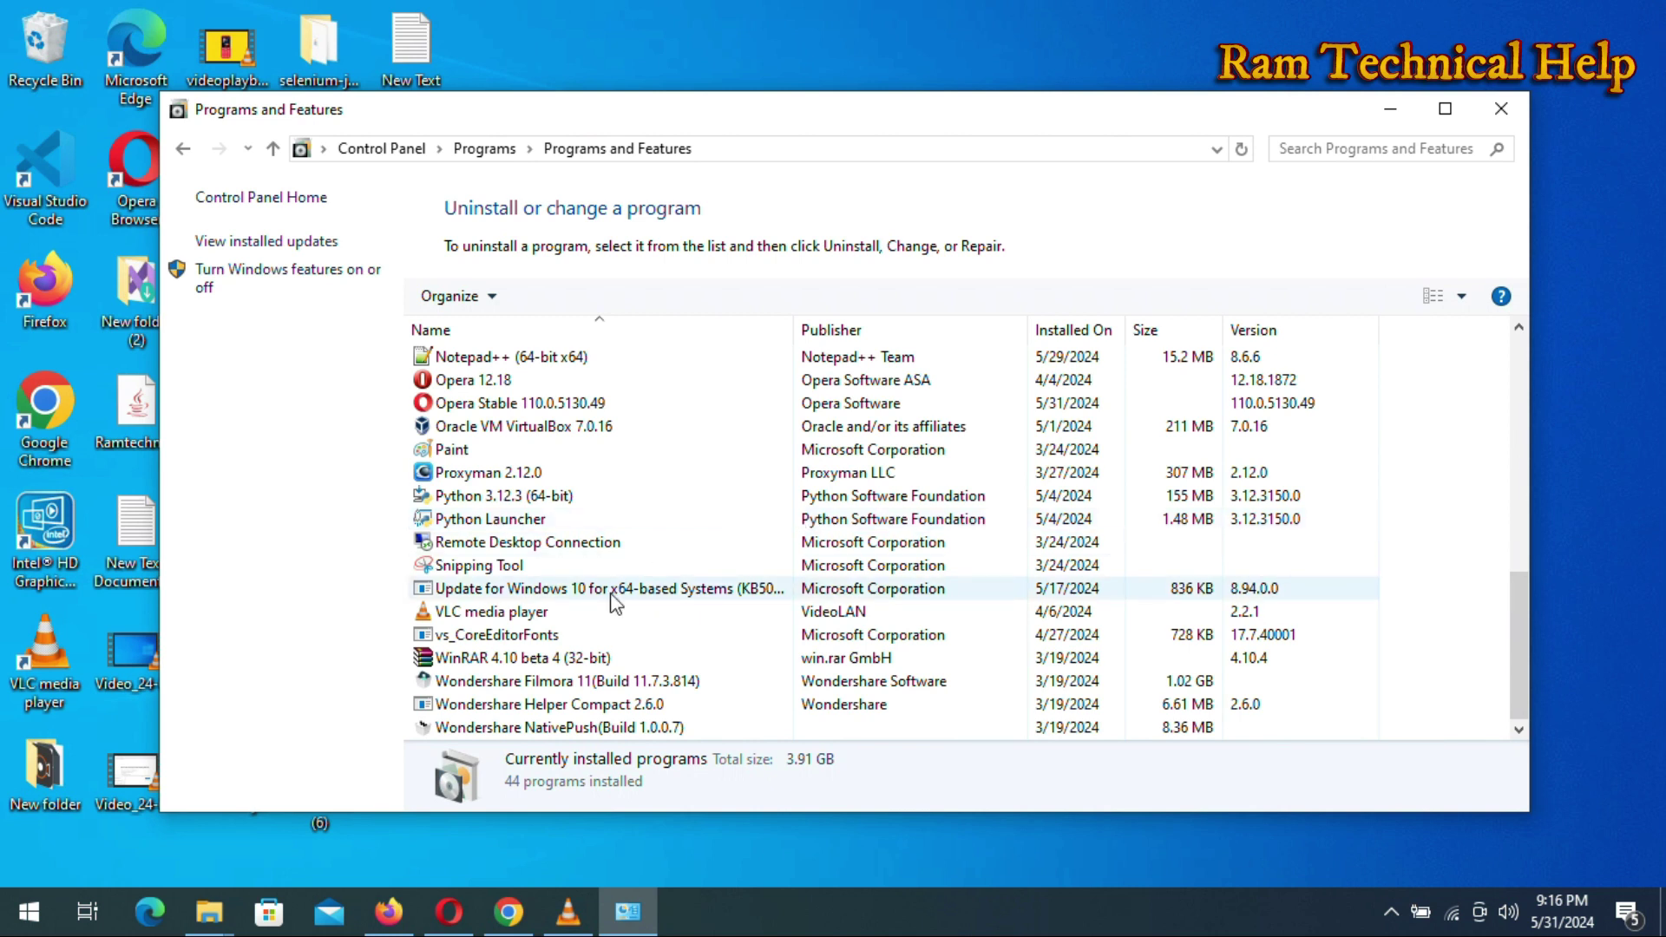
Uninstall Microsoft Visual Studio Code (User) completely with all its components
{"action": "left_click", "coordinate": [524, 638]}
{"action": "left_click", "coordinate": [527, 613]}
{"action": "scroll", "coordinate": [538, 485], "scroll_direction": "up", "scroll_amount": 3}
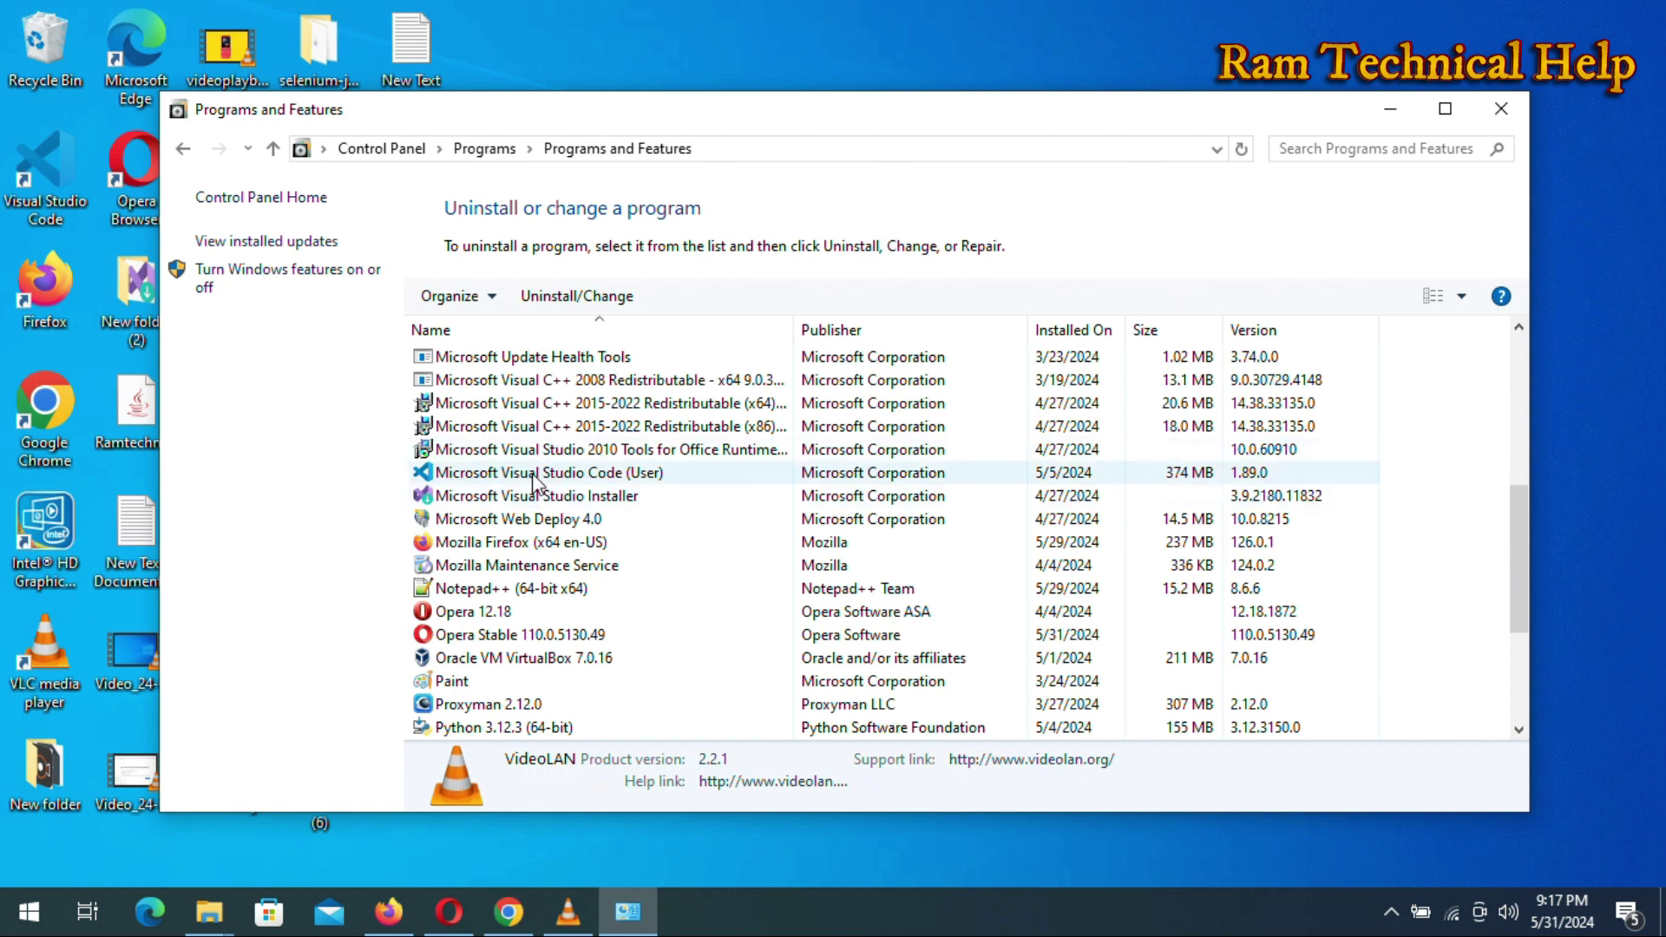
{"action": "left_click", "coordinate": [523, 480]}
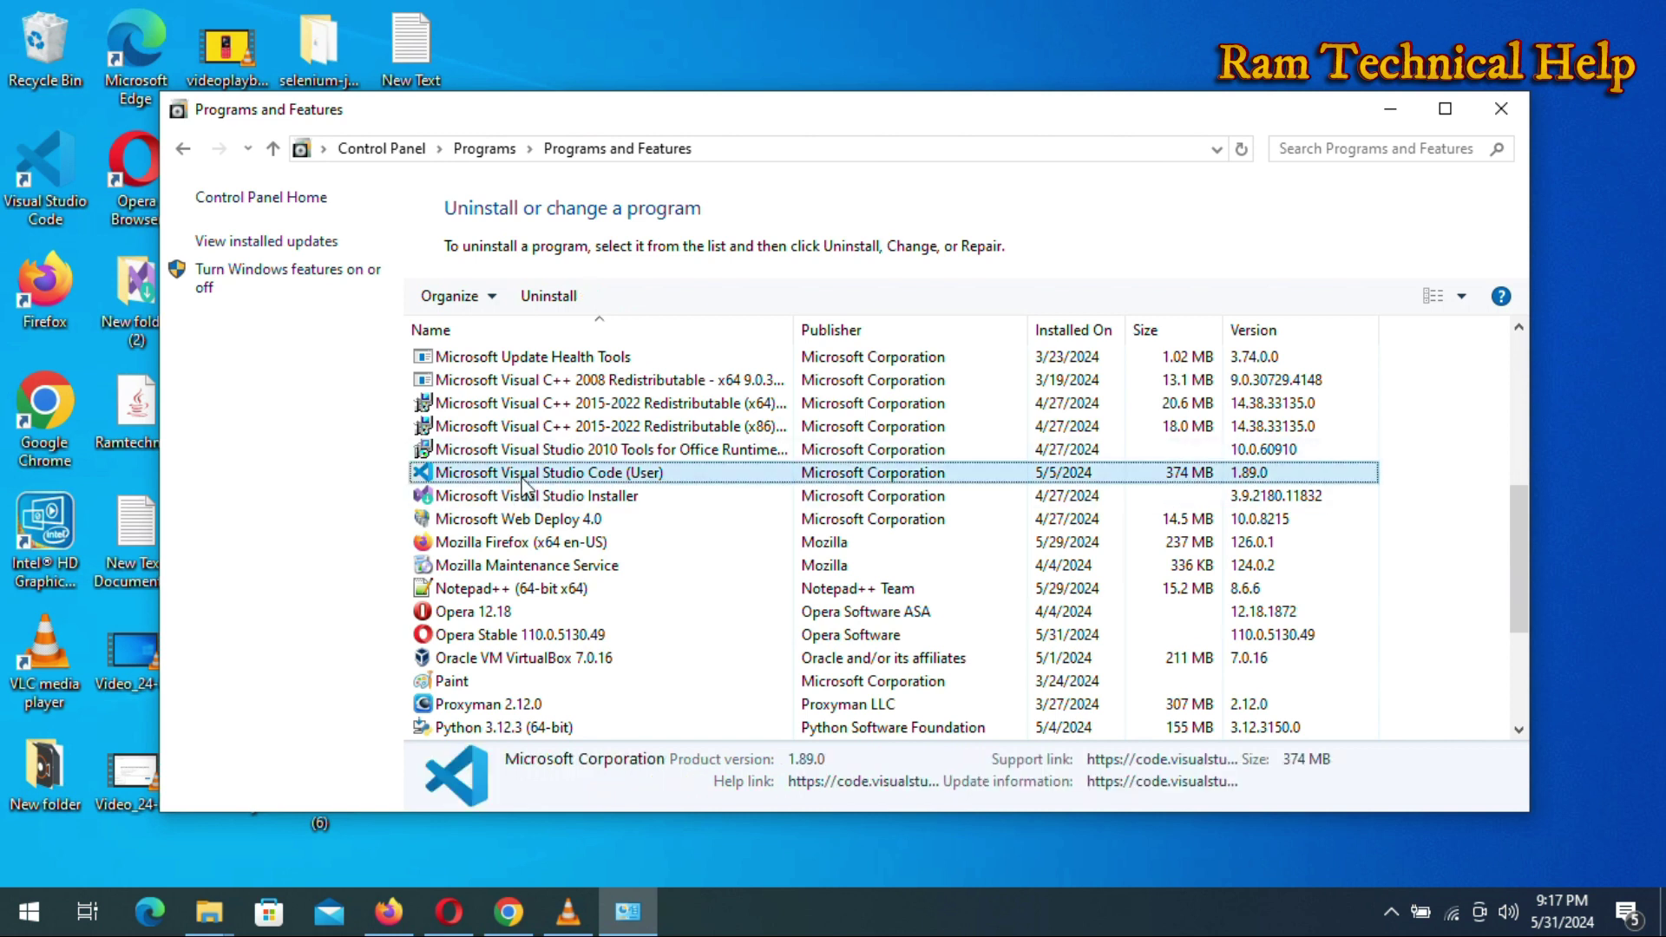
{"action": "left_click", "coordinate": [549, 305]}
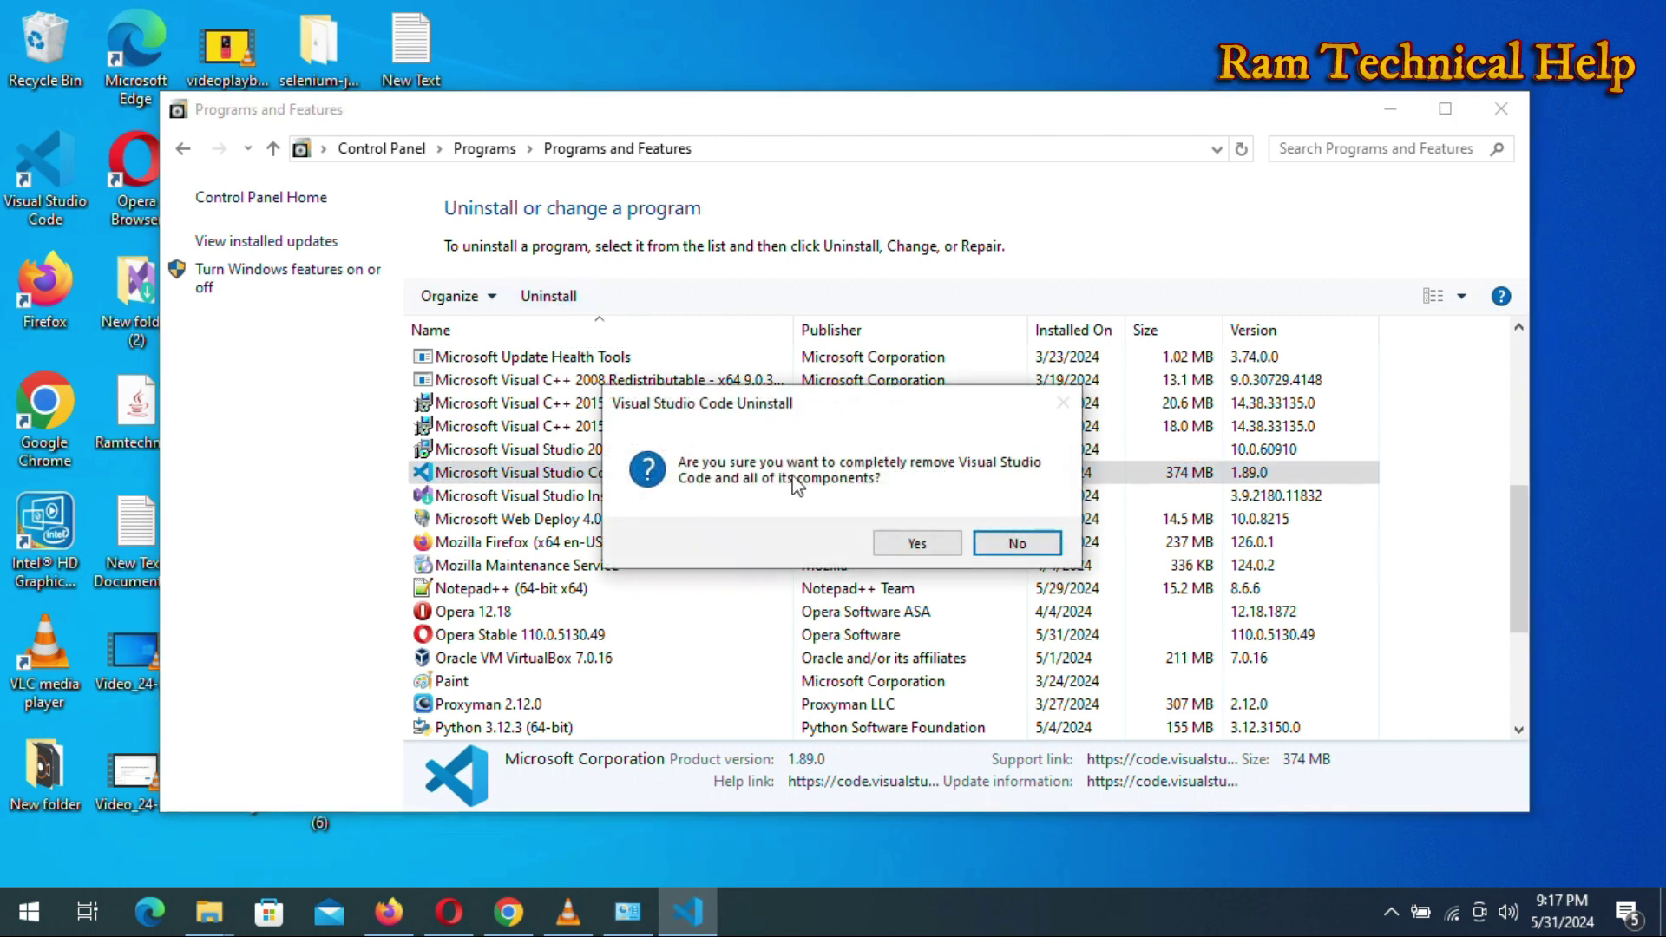
{"action": "left_click", "coordinate": [917, 545]}
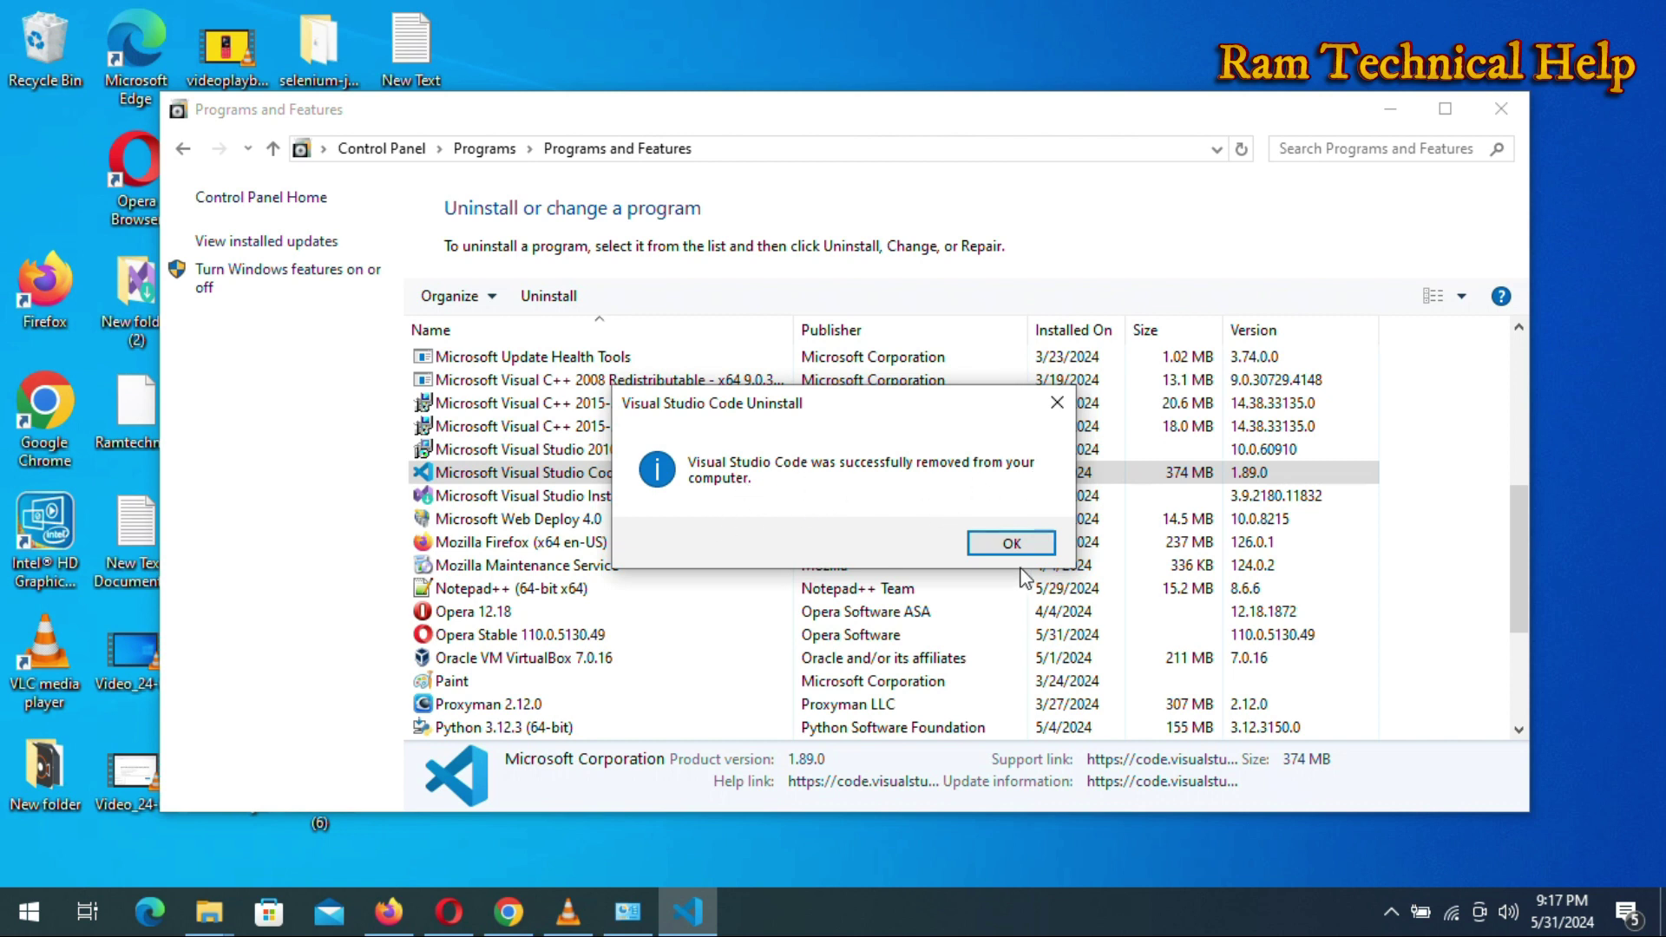
{"action": "left_click", "coordinate": [1009, 545]}
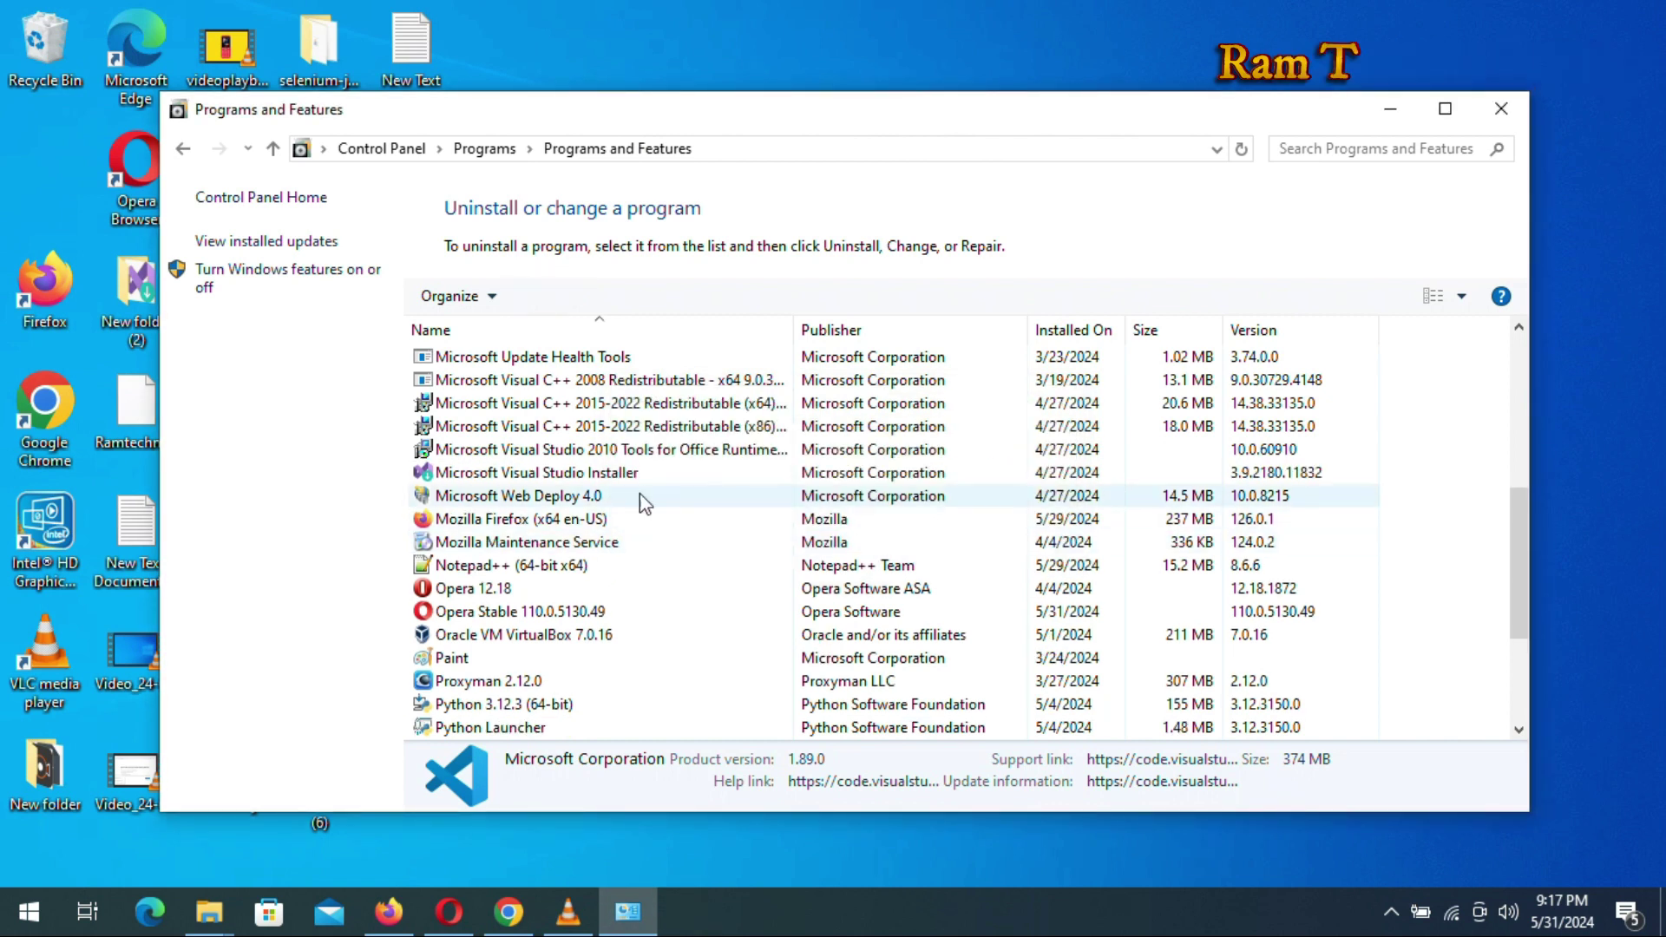
Uninstall Microsoft Visual Studio Installer with its associated Visual Studio installations, closing Programs and Features
{"action": "left_click", "coordinate": [564, 481]}
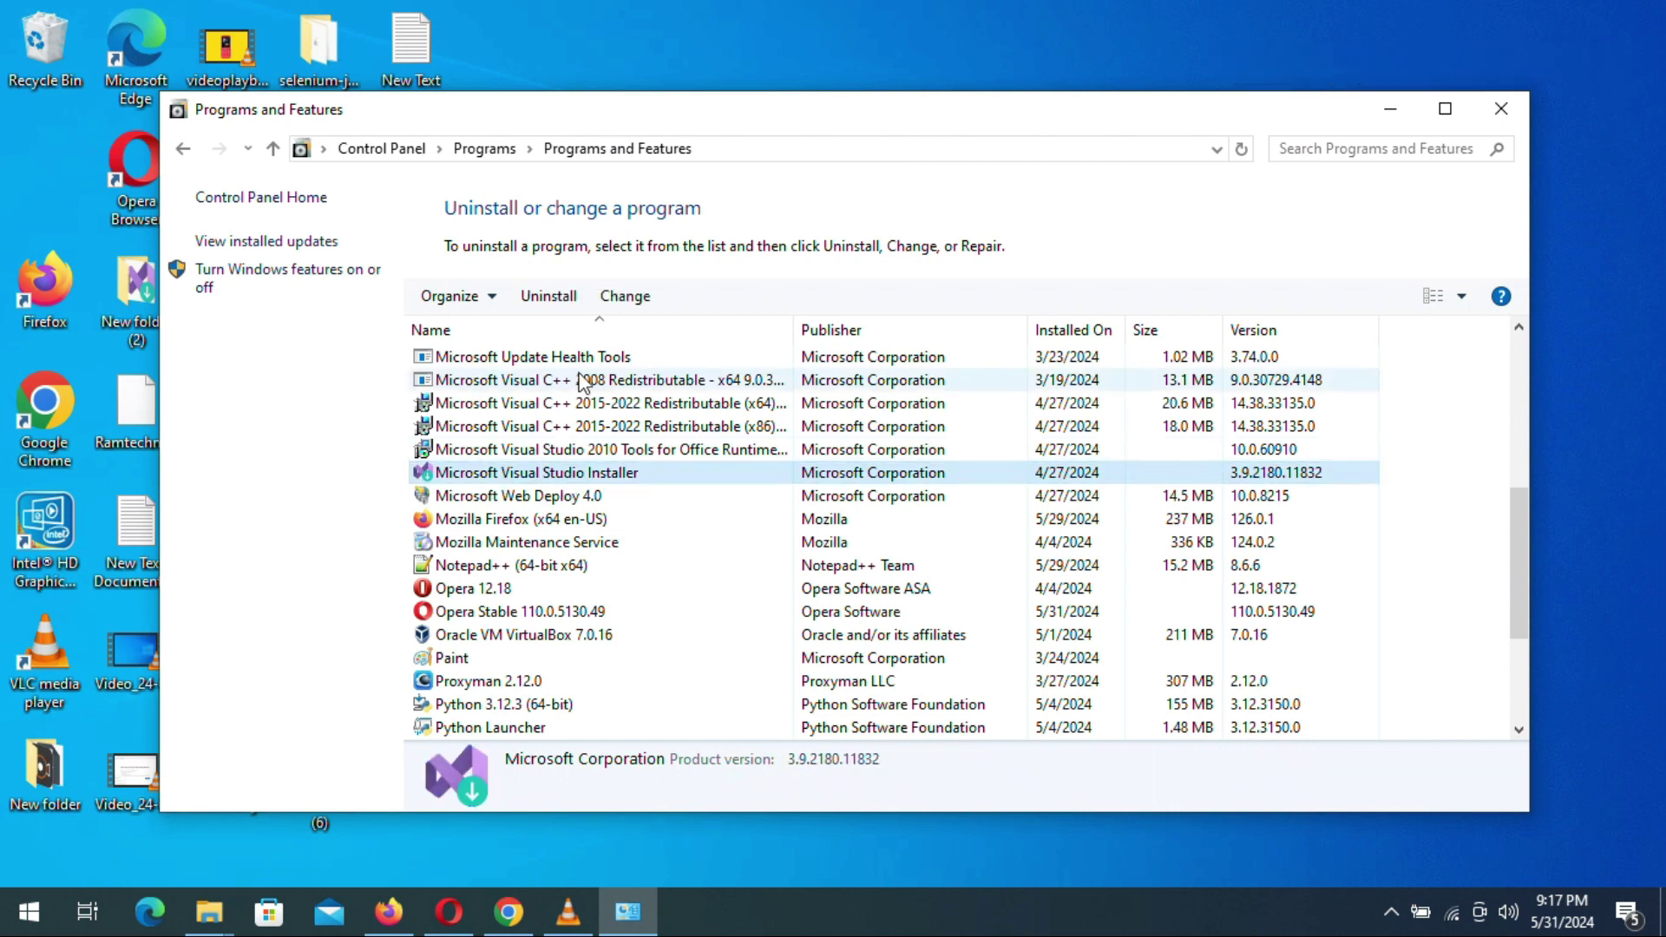
{"action": "left_click", "coordinate": [548, 297]}
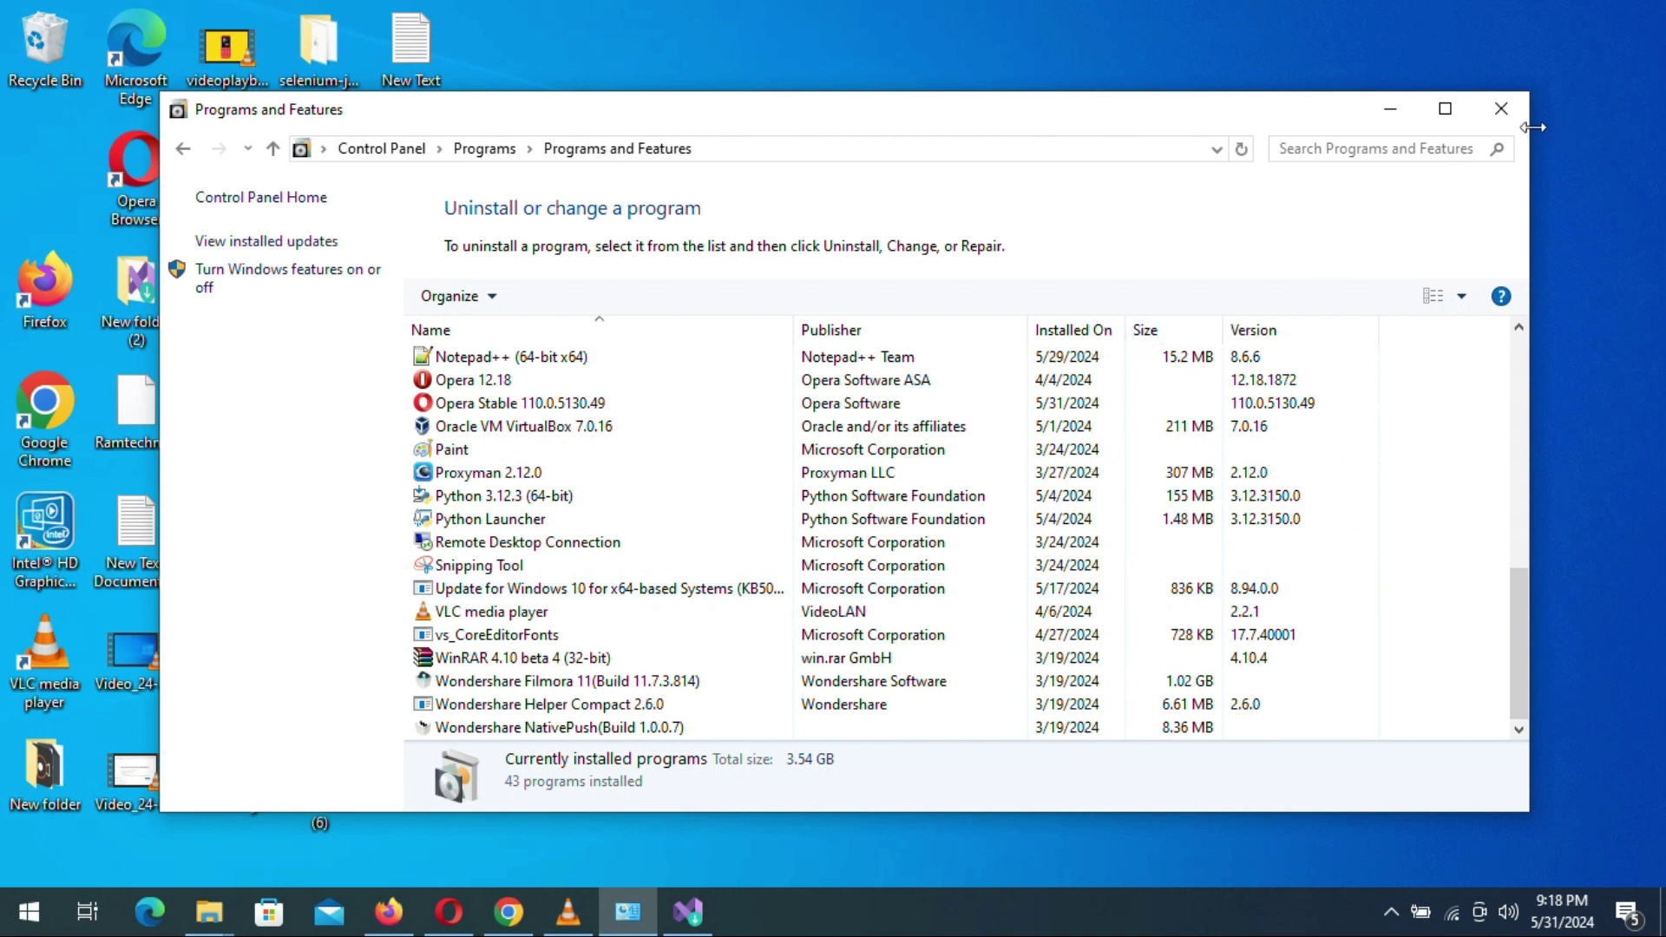
{"action": "left_click", "coordinate": [1503, 125]}
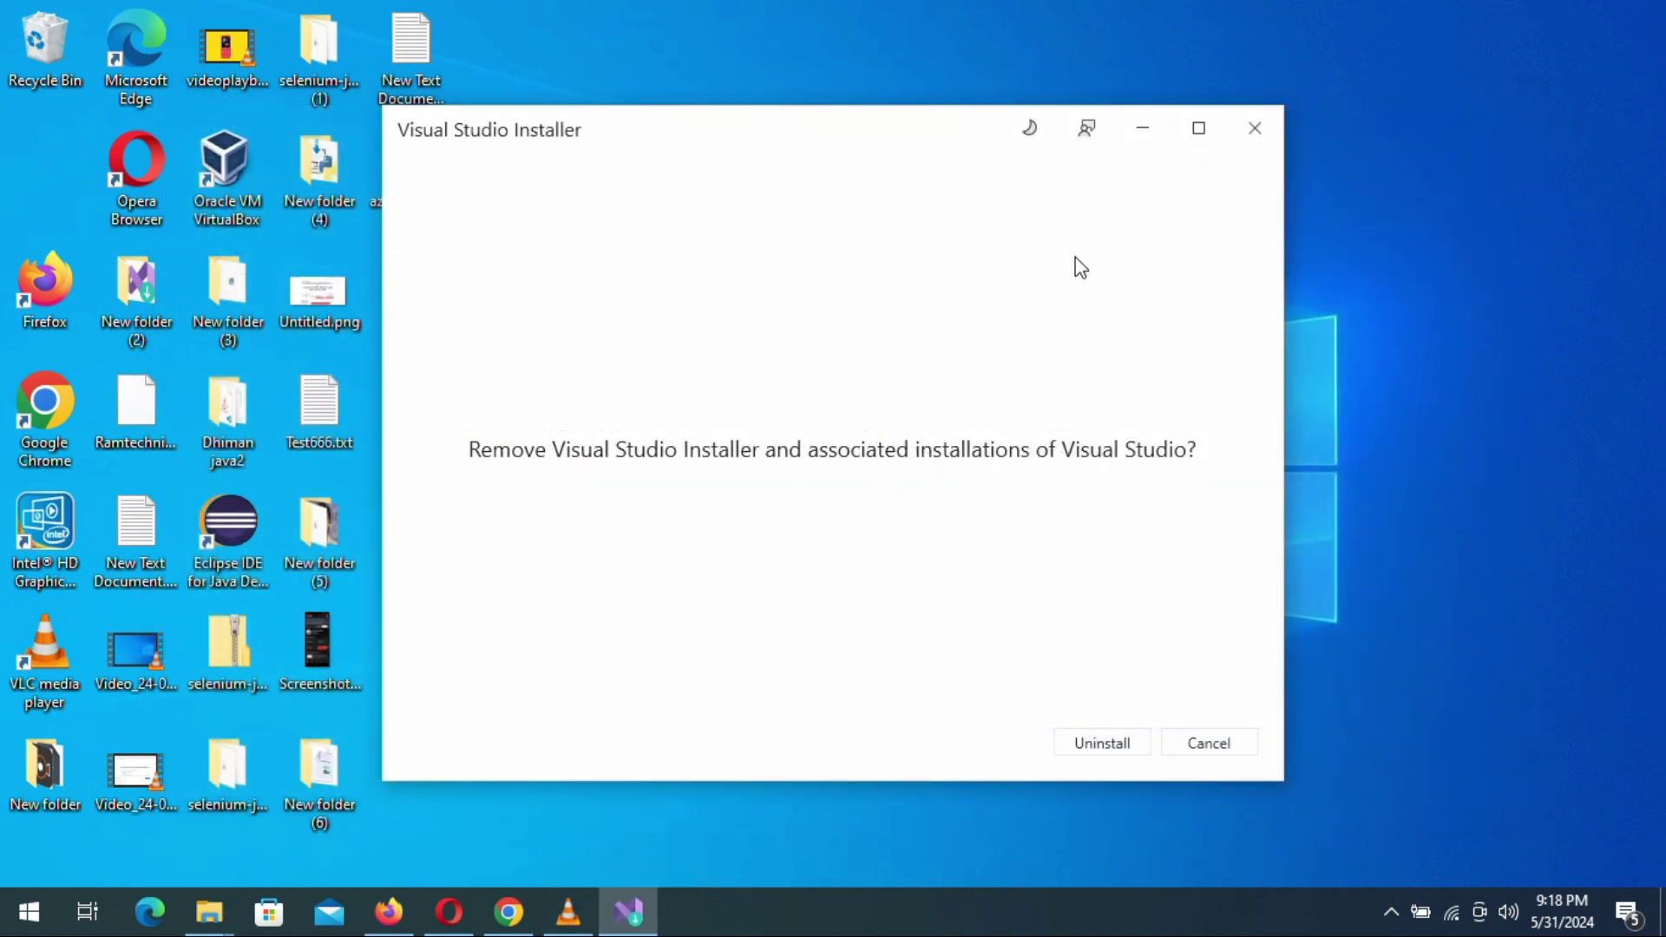
{"action": "left_click", "coordinate": [1104, 743]}
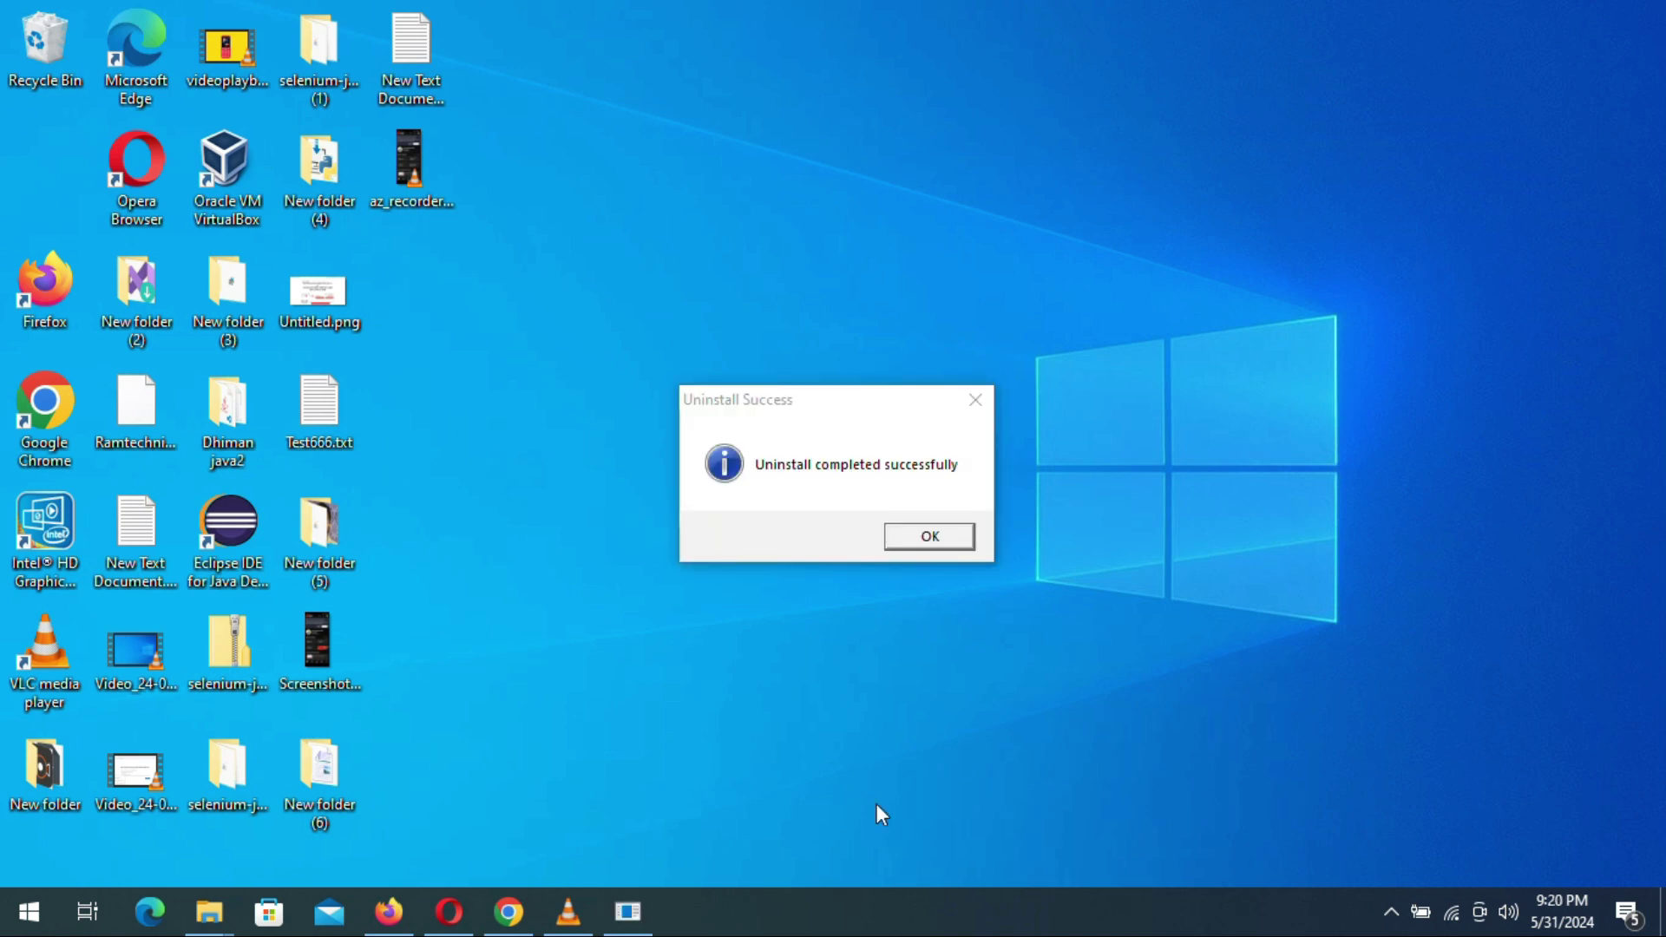
{"action": "left_click", "coordinate": [951, 531]}
Switch to File Explorer and open the signed-in Administrator account's folder under Users on Local Disk (C:), checking the account name first
{"action": "left_click", "coordinate": [210, 912]}
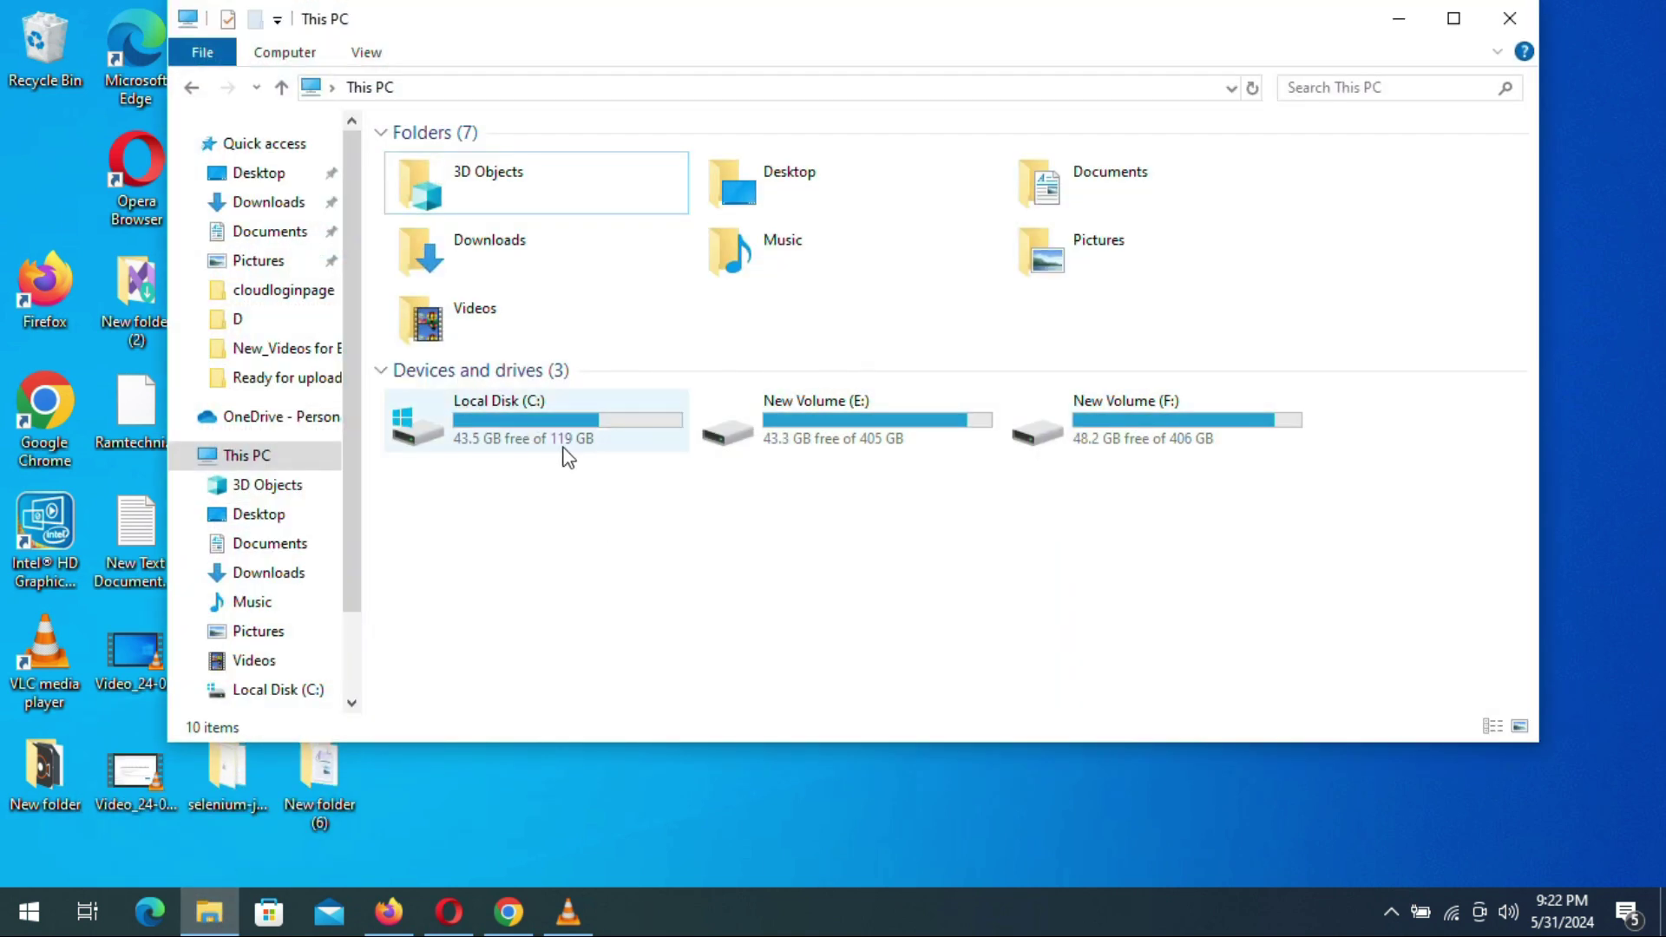
{"action": "double_click", "coordinate": [559, 441]}
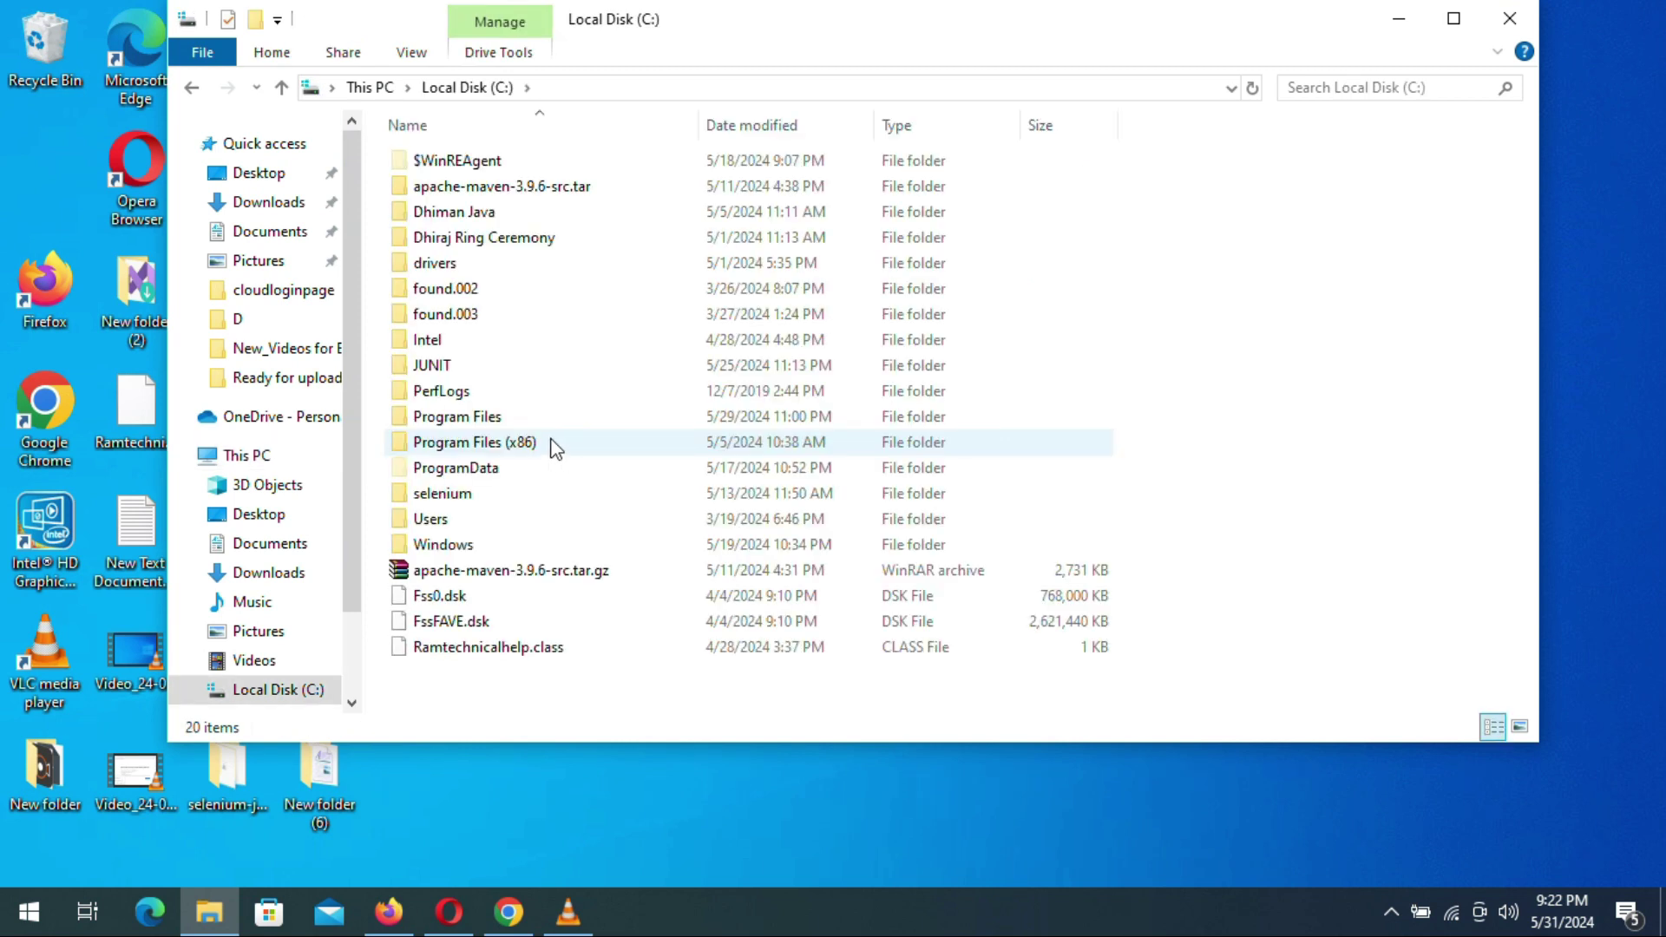
{"action": "double_click", "coordinate": [460, 519]}
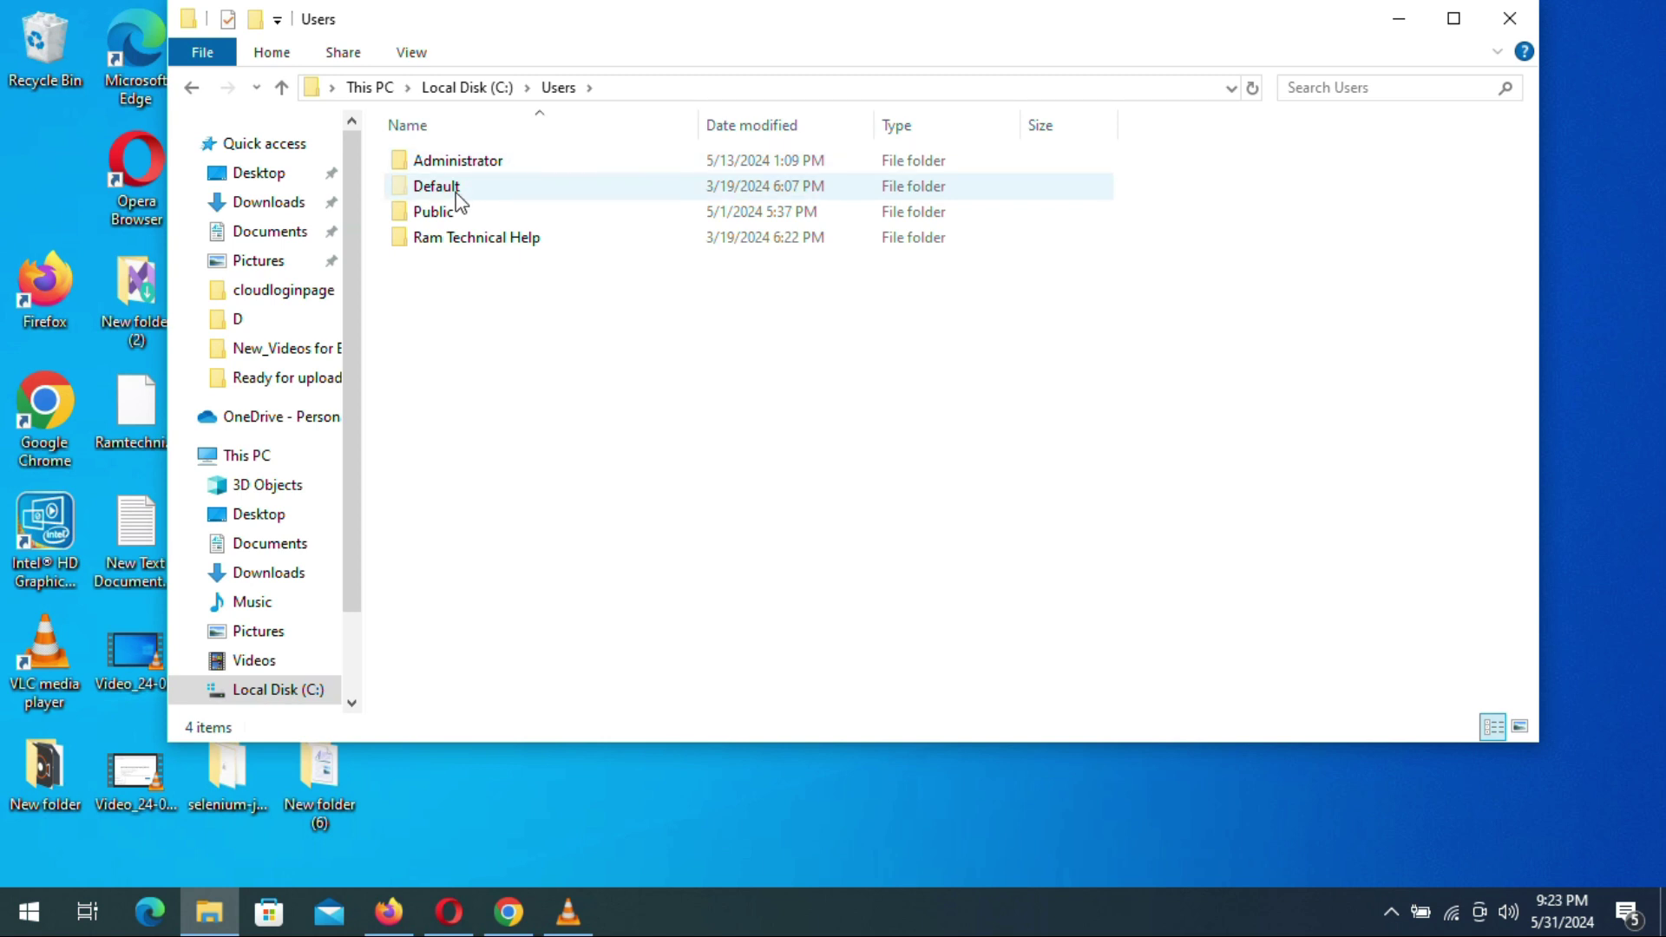
{"action": "left_click", "coordinate": [16, 922]}
{"action": "mouse_move", "coordinate": [50, 751]}
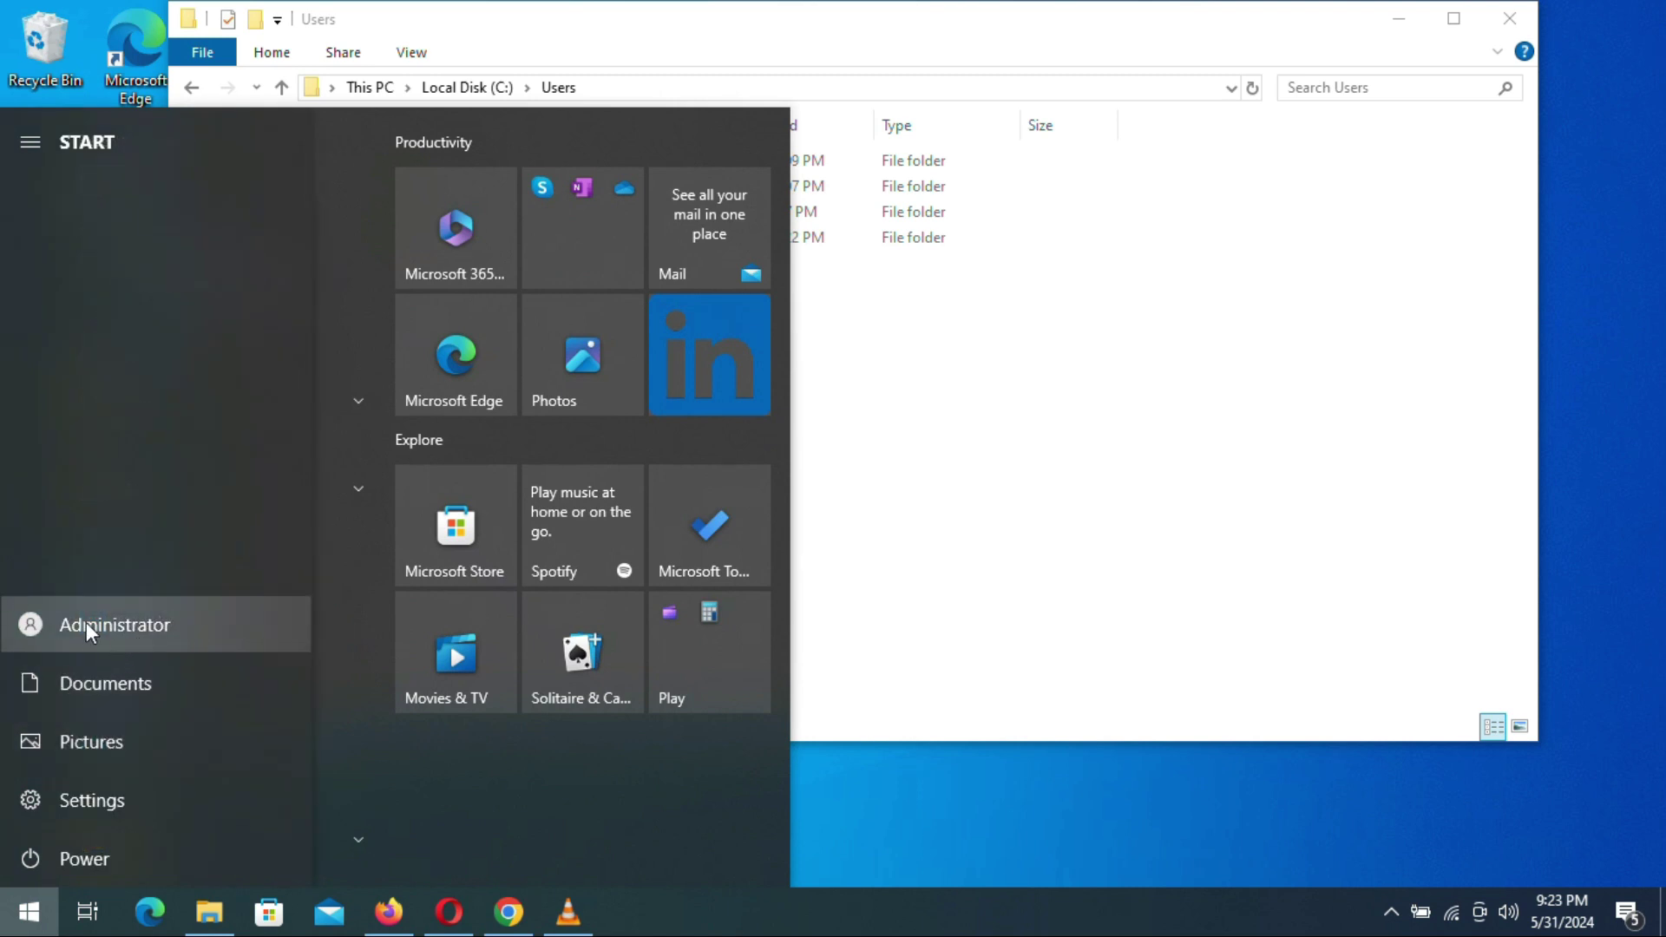
{"action": "left_click", "coordinate": [1099, 451]}
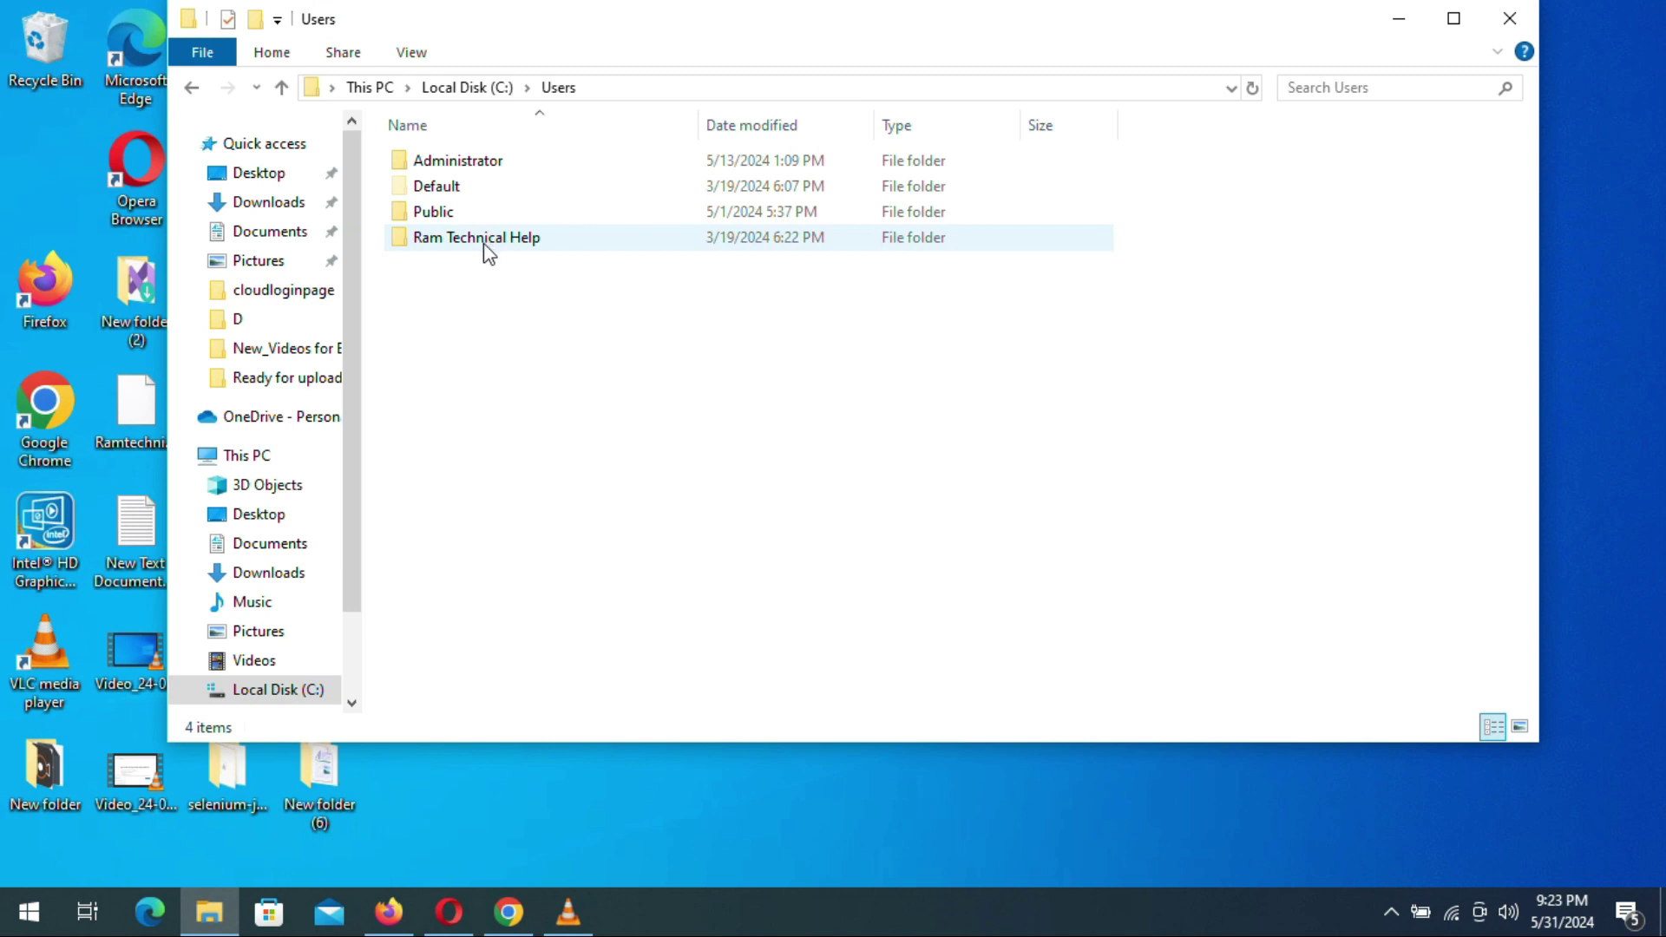
{"action": "double_click", "coordinate": [459, 162]}
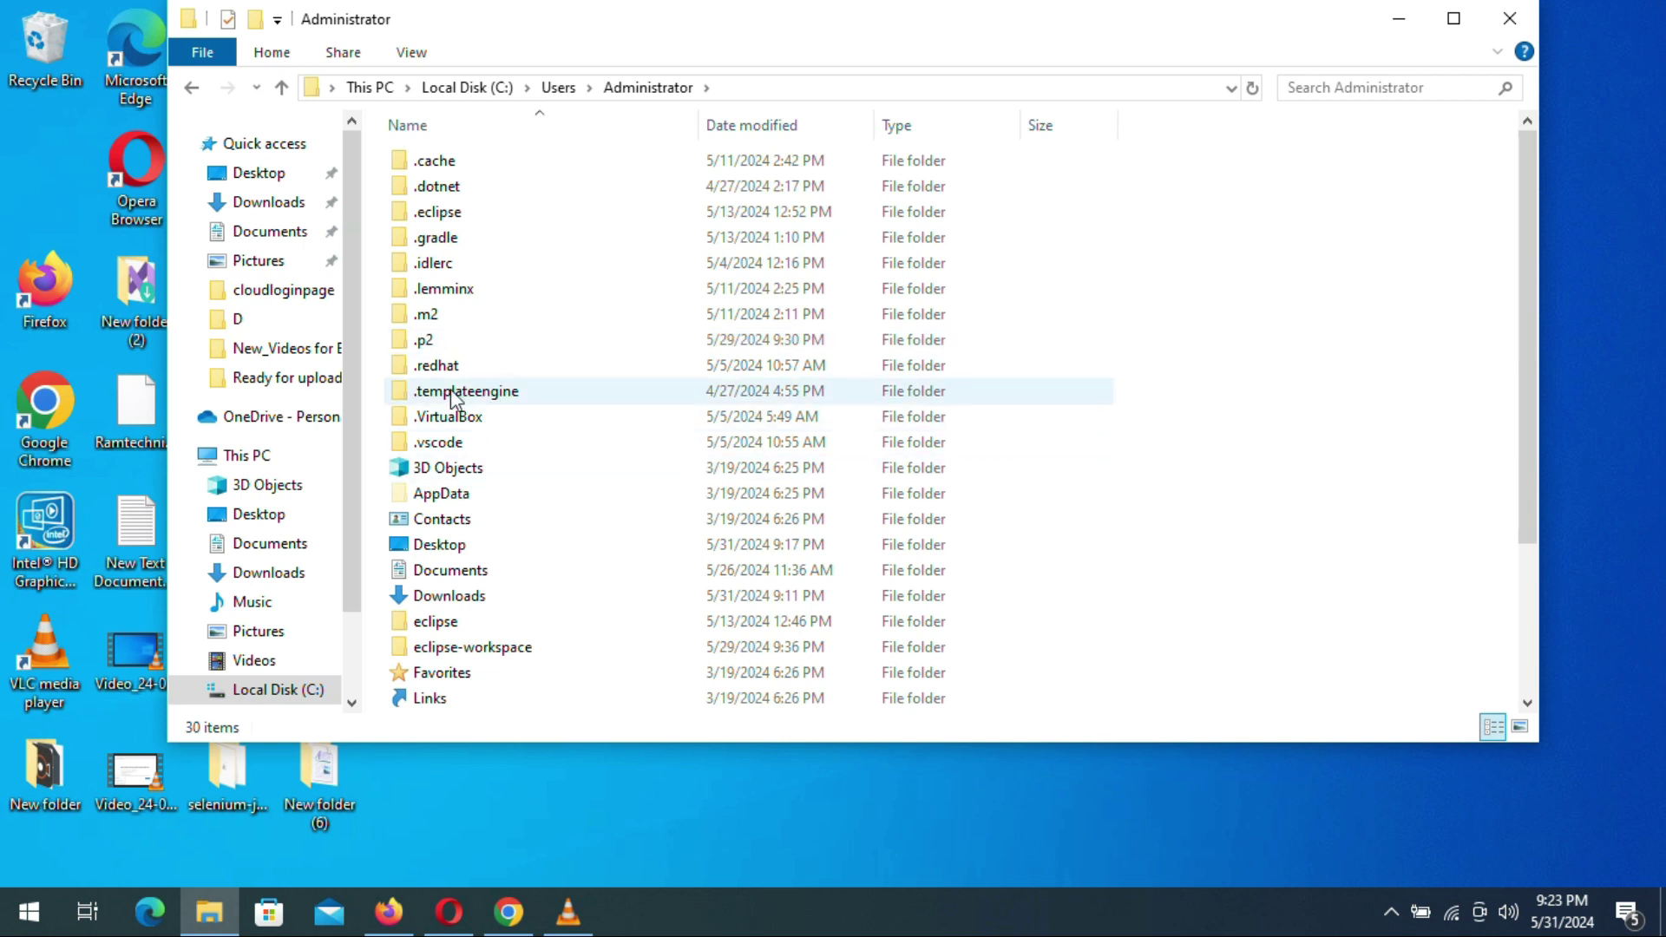
Delete the .vscode folder from the Administrator user folder
{"action": "left_click", "coordinate": [444, 456]}
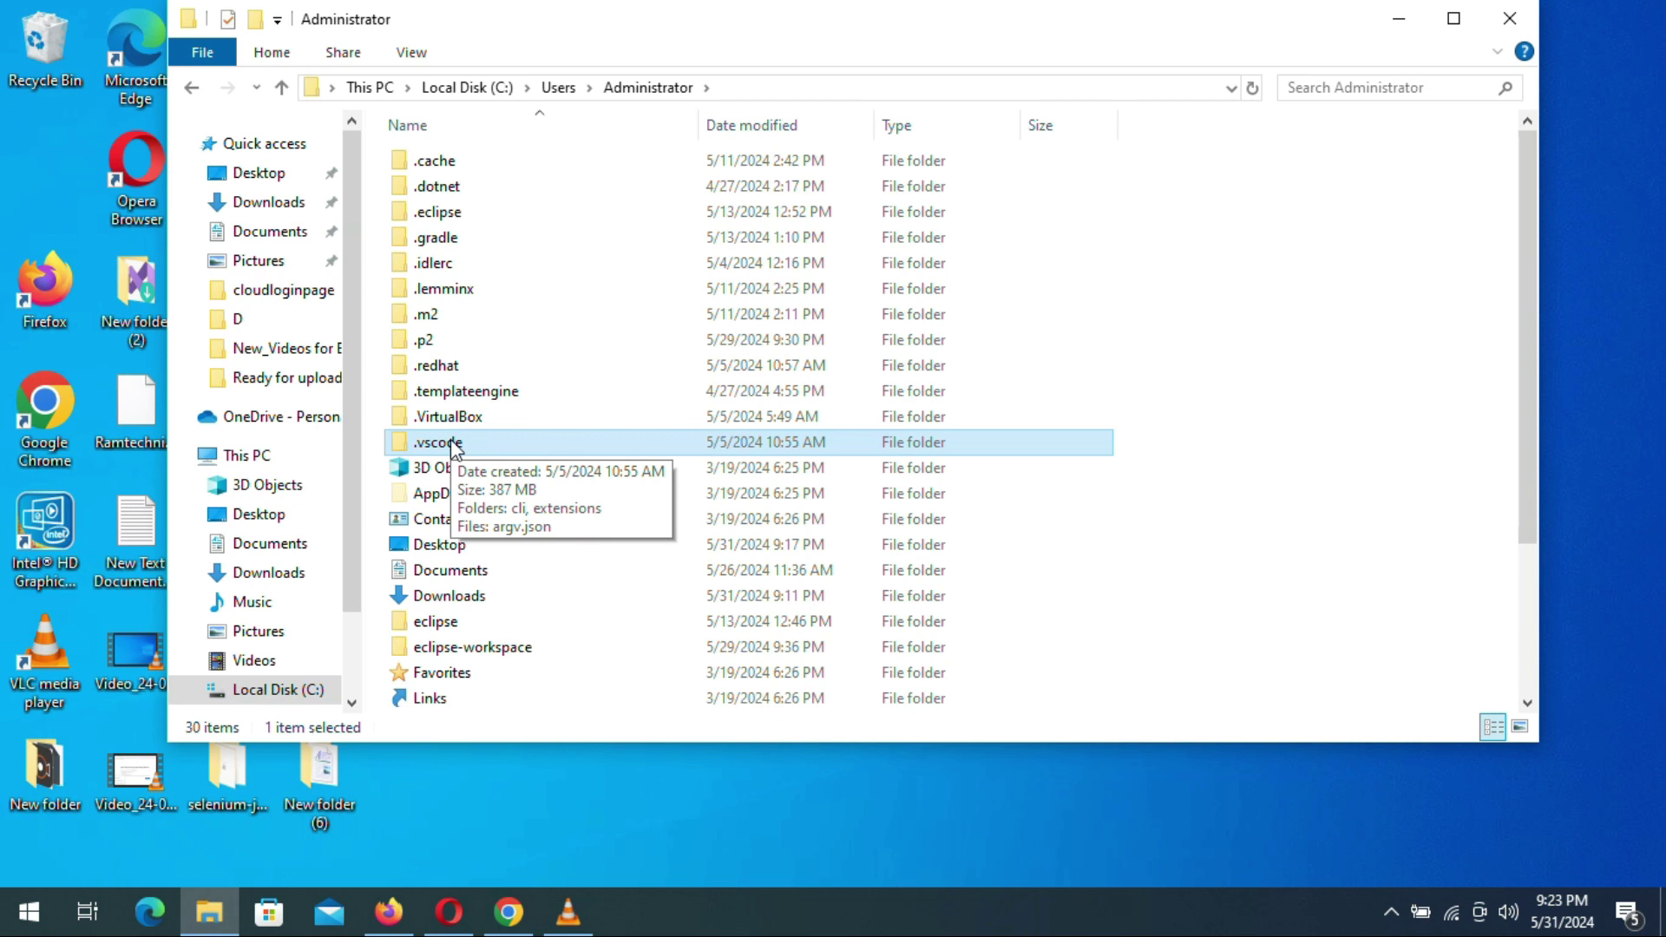
{"action": "right_click", "coordinate": [450, 442]}
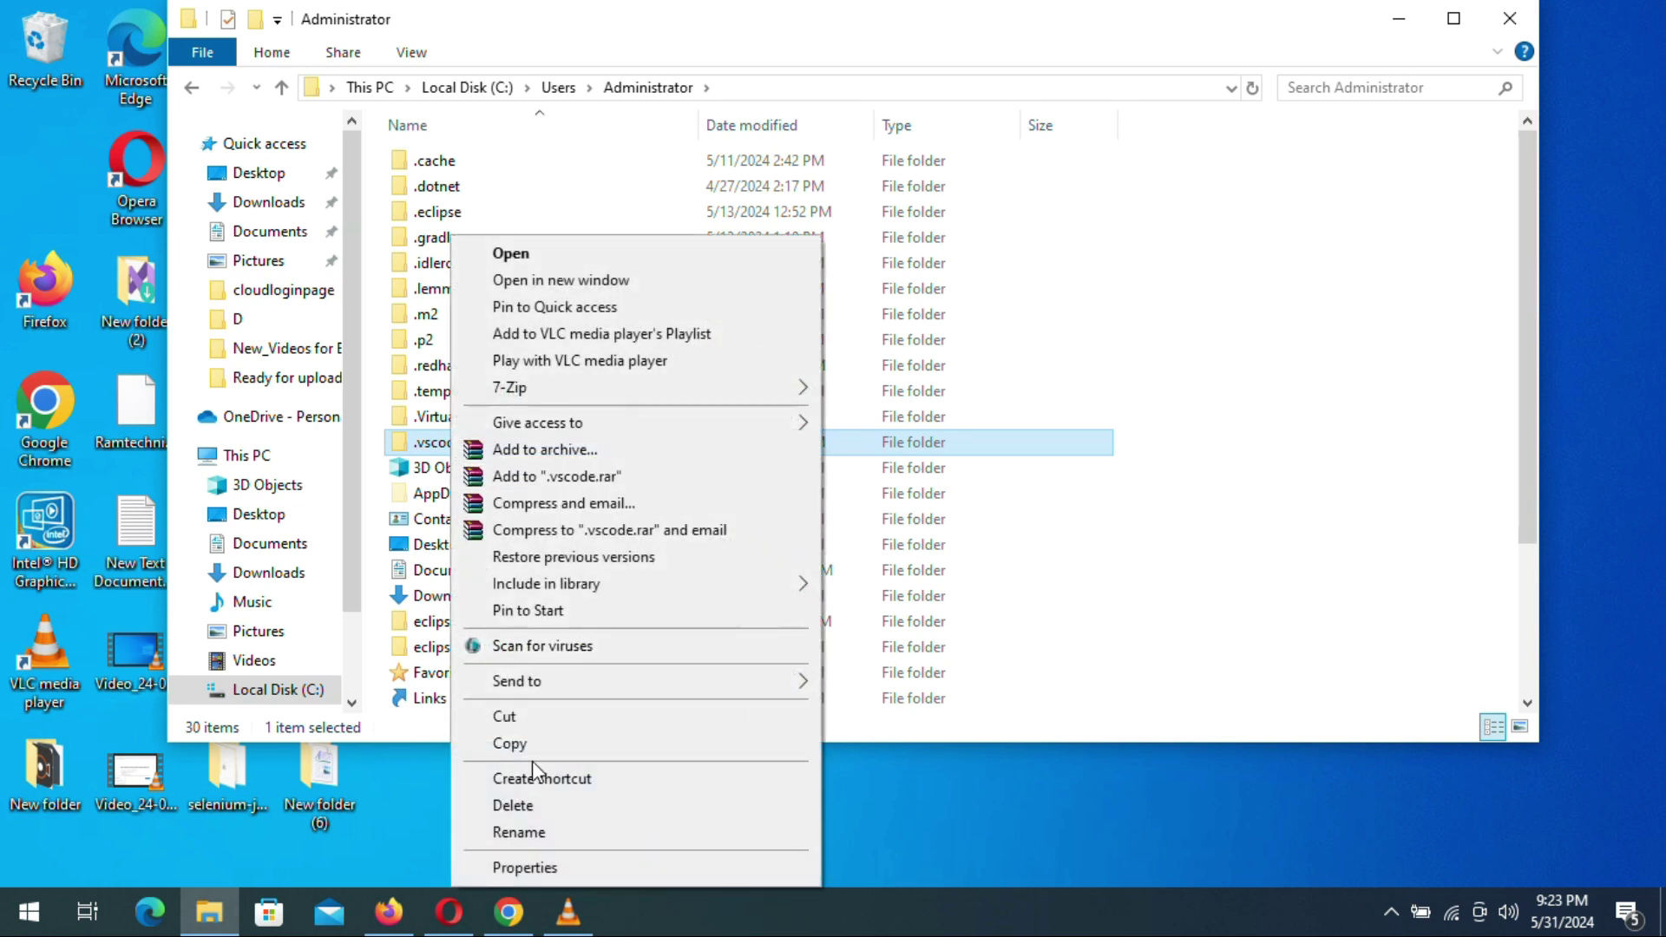
{"action": "left_click", "coordinate": [520, 805]}
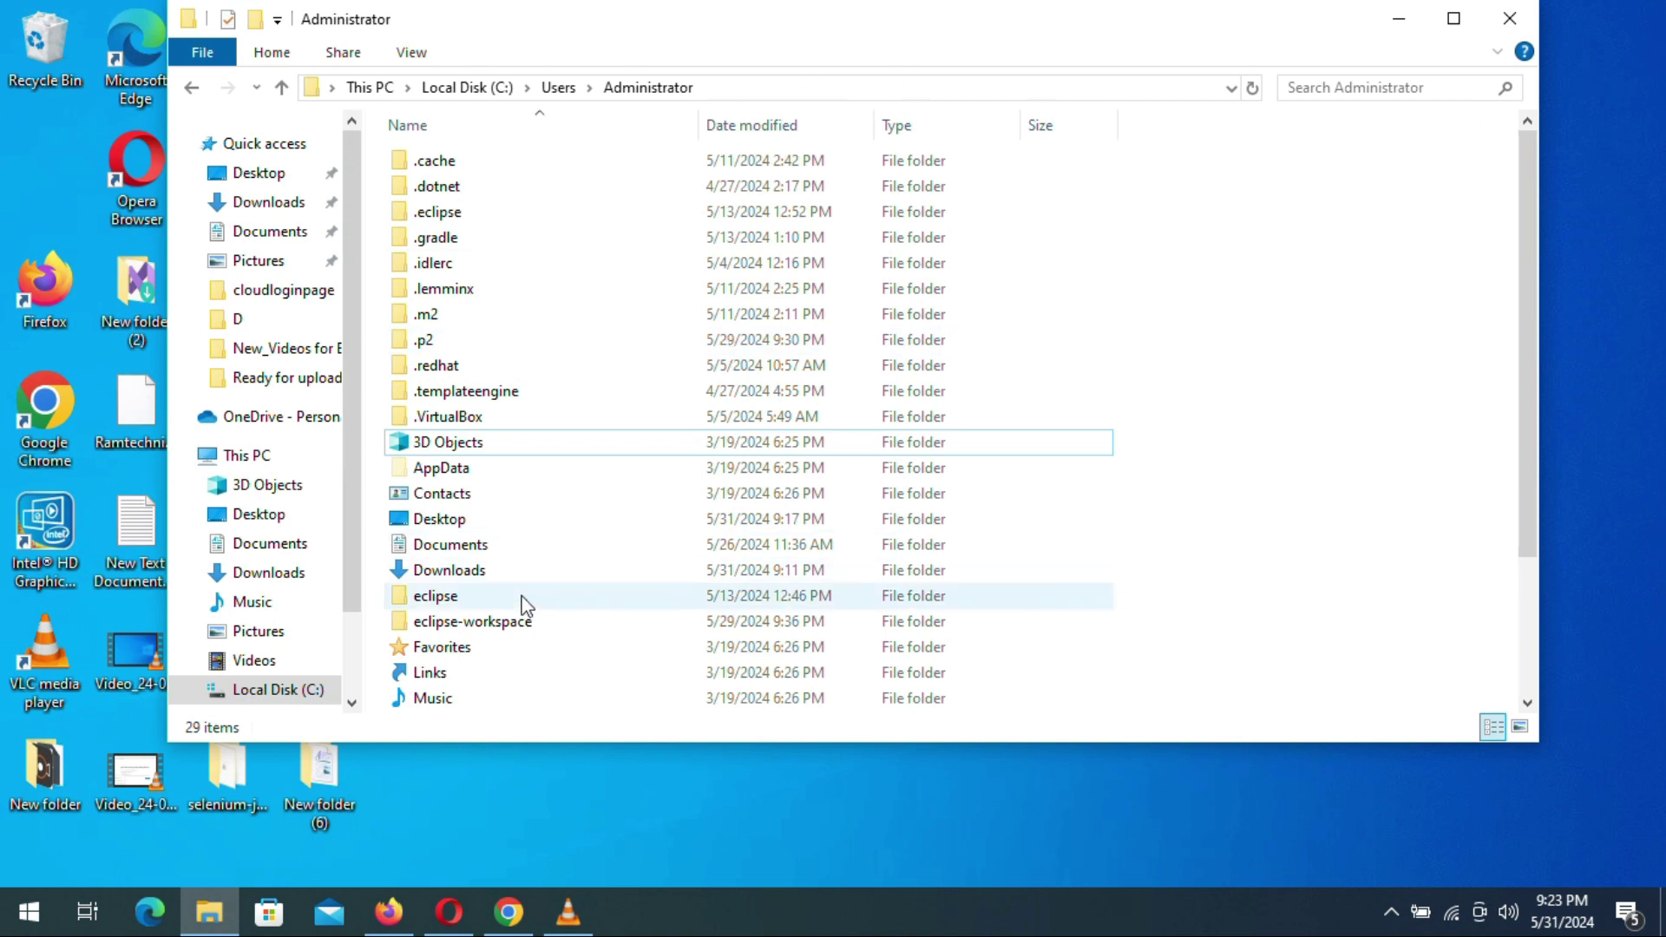
Go back to the root of Local Disk (C:) and switch the display of hidden items off and on again
{"action": "left_click", "coordinate": [193, 90]}
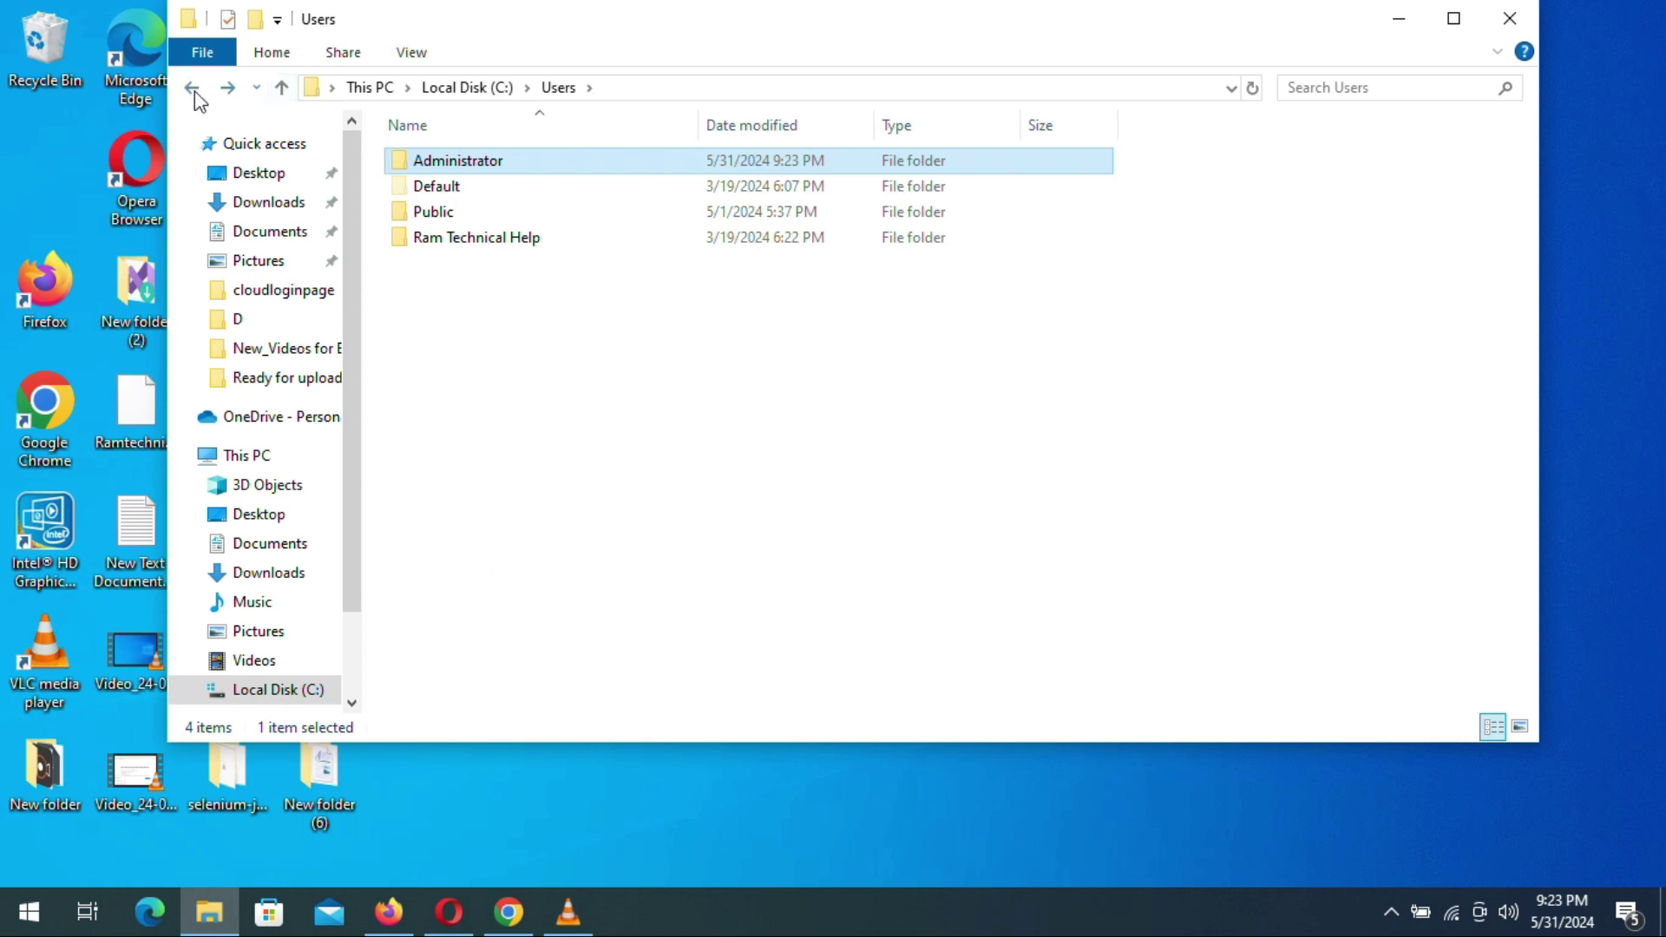
{"action": "left_click", "coordinate": [193, 90]}
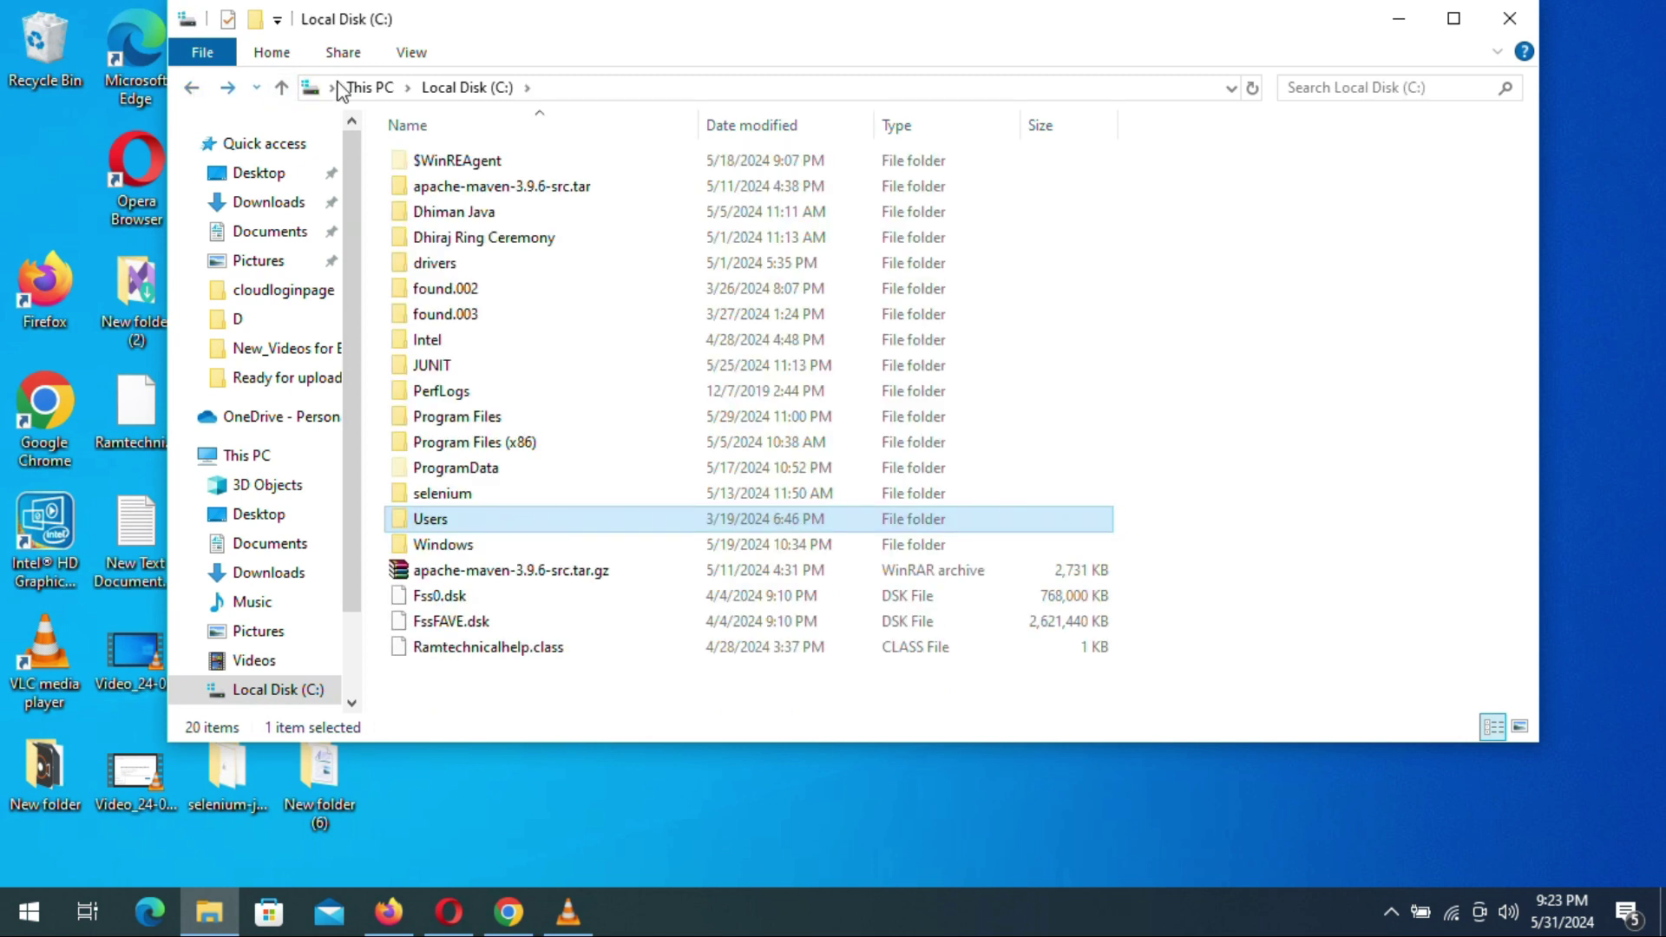
{"action": "left_click", "coordinate": [451, 87]}
{"action": "left_click", "coordinate": [411, 52]}
{"action": "left_click", "coordinate": [1062, 140]}
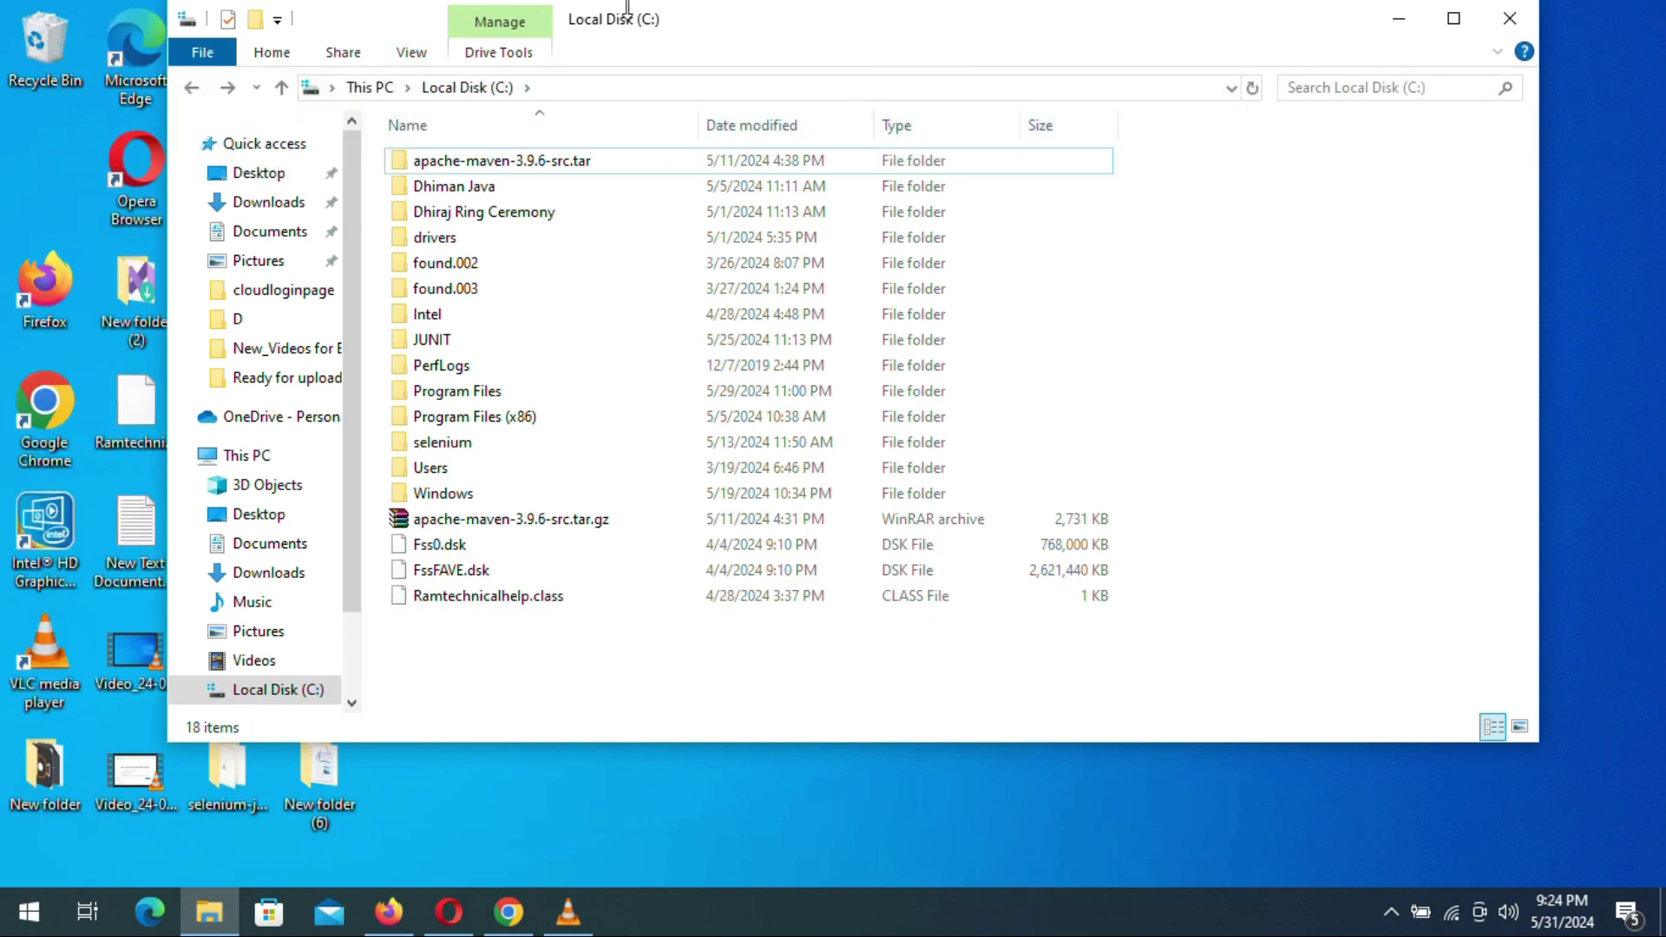
{"action": "left_click", "coordinate": [411, 52]}
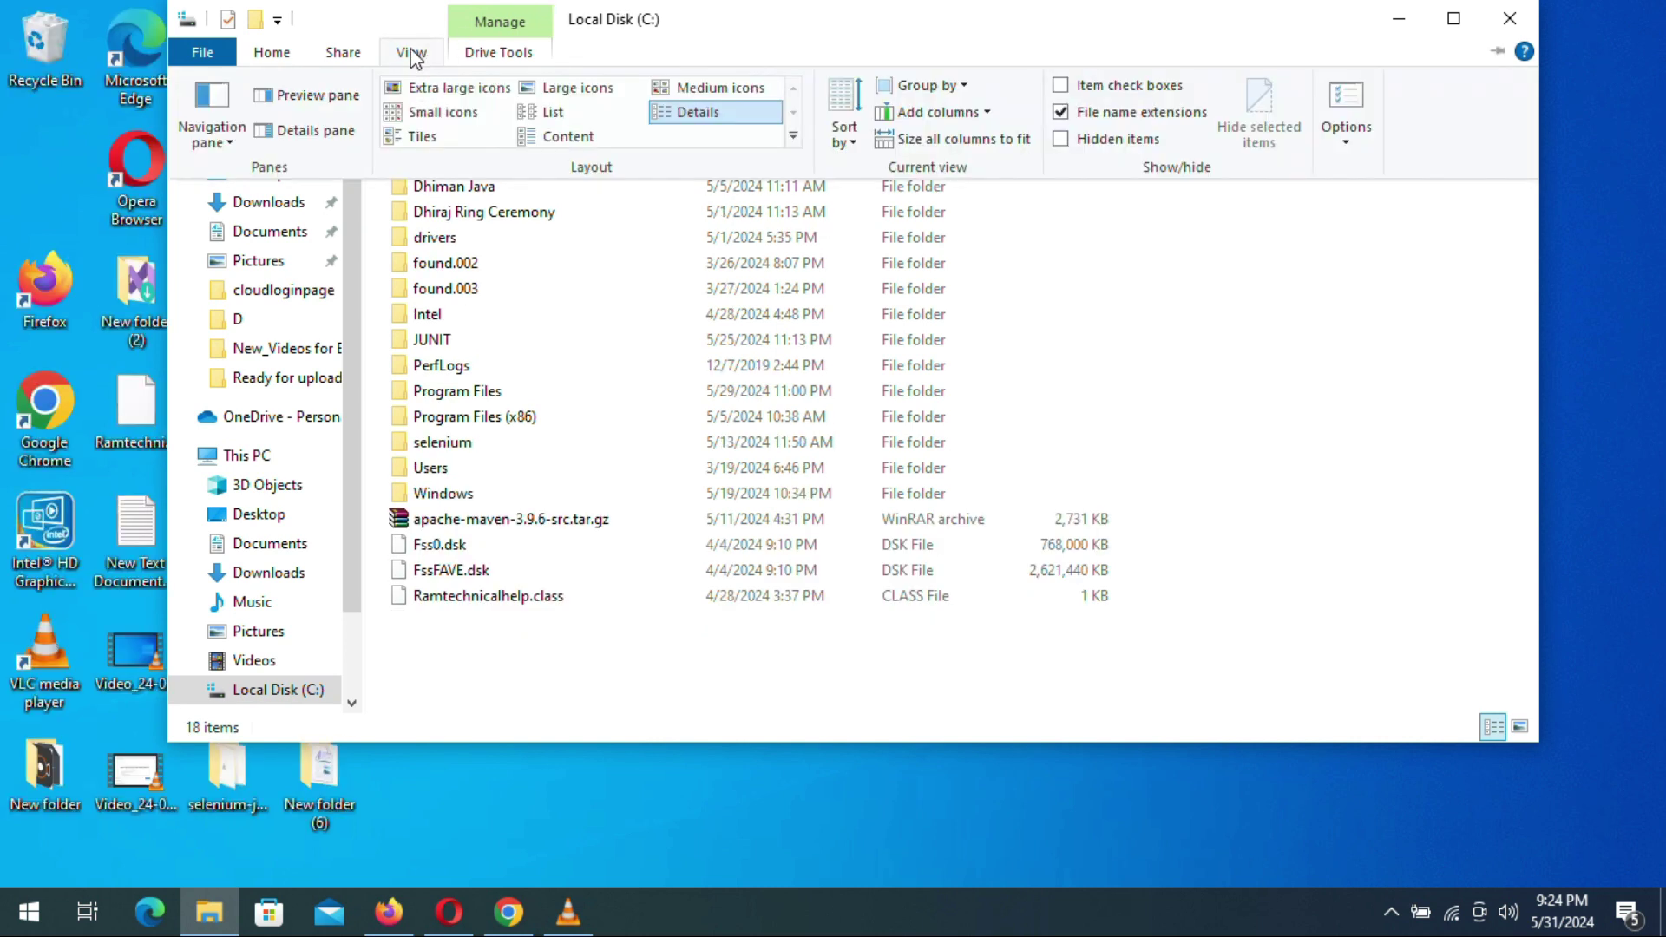
{"action": "left_click", "coordinate": [1066, 140]}
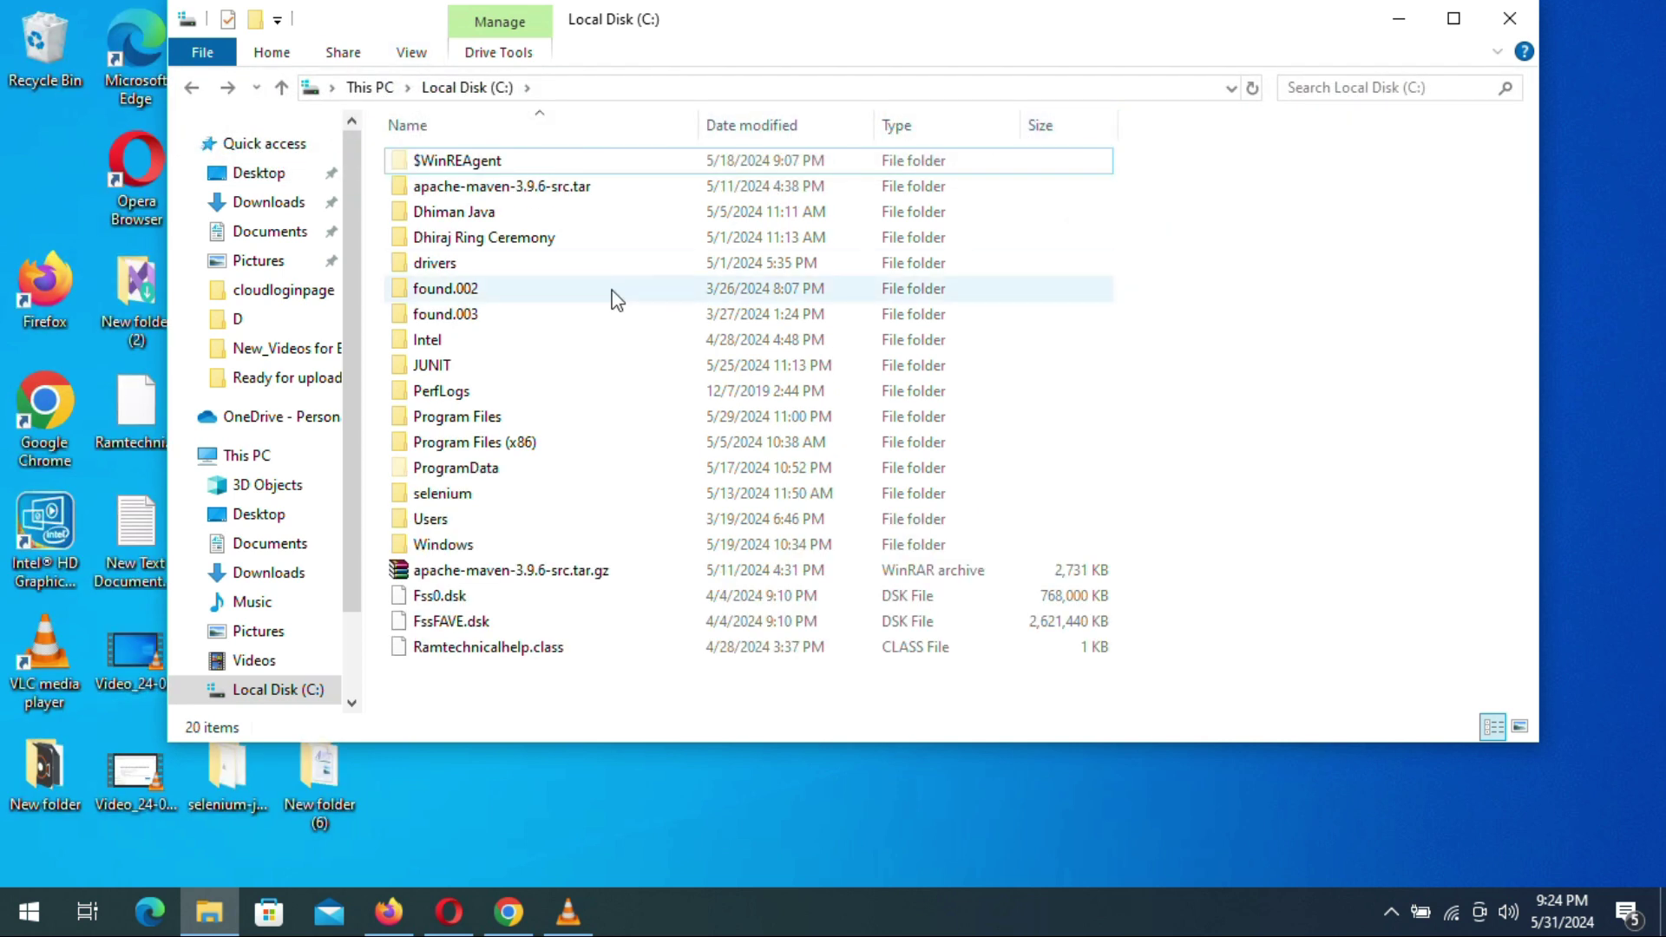
{"action": "left_click", "coordinate": [824, 840]}
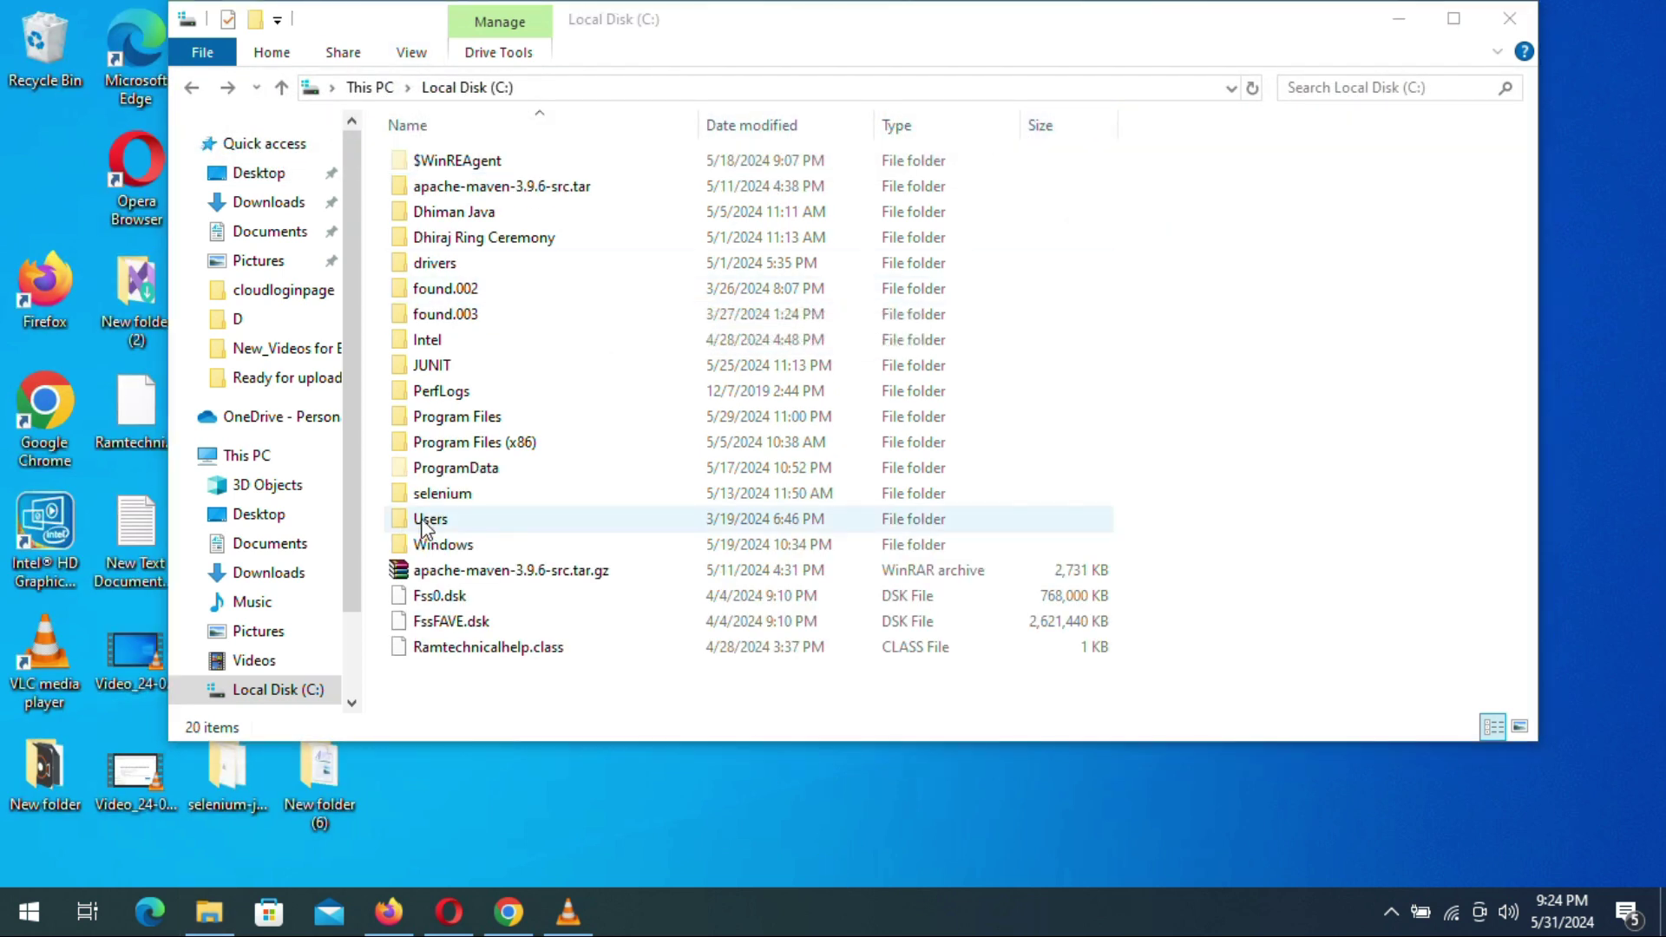
Open the Roaming folder in the Administrator account's AppData, under Users on Local Disk (C:)
{"action": "double_click", "coordinate": [427, 523]}
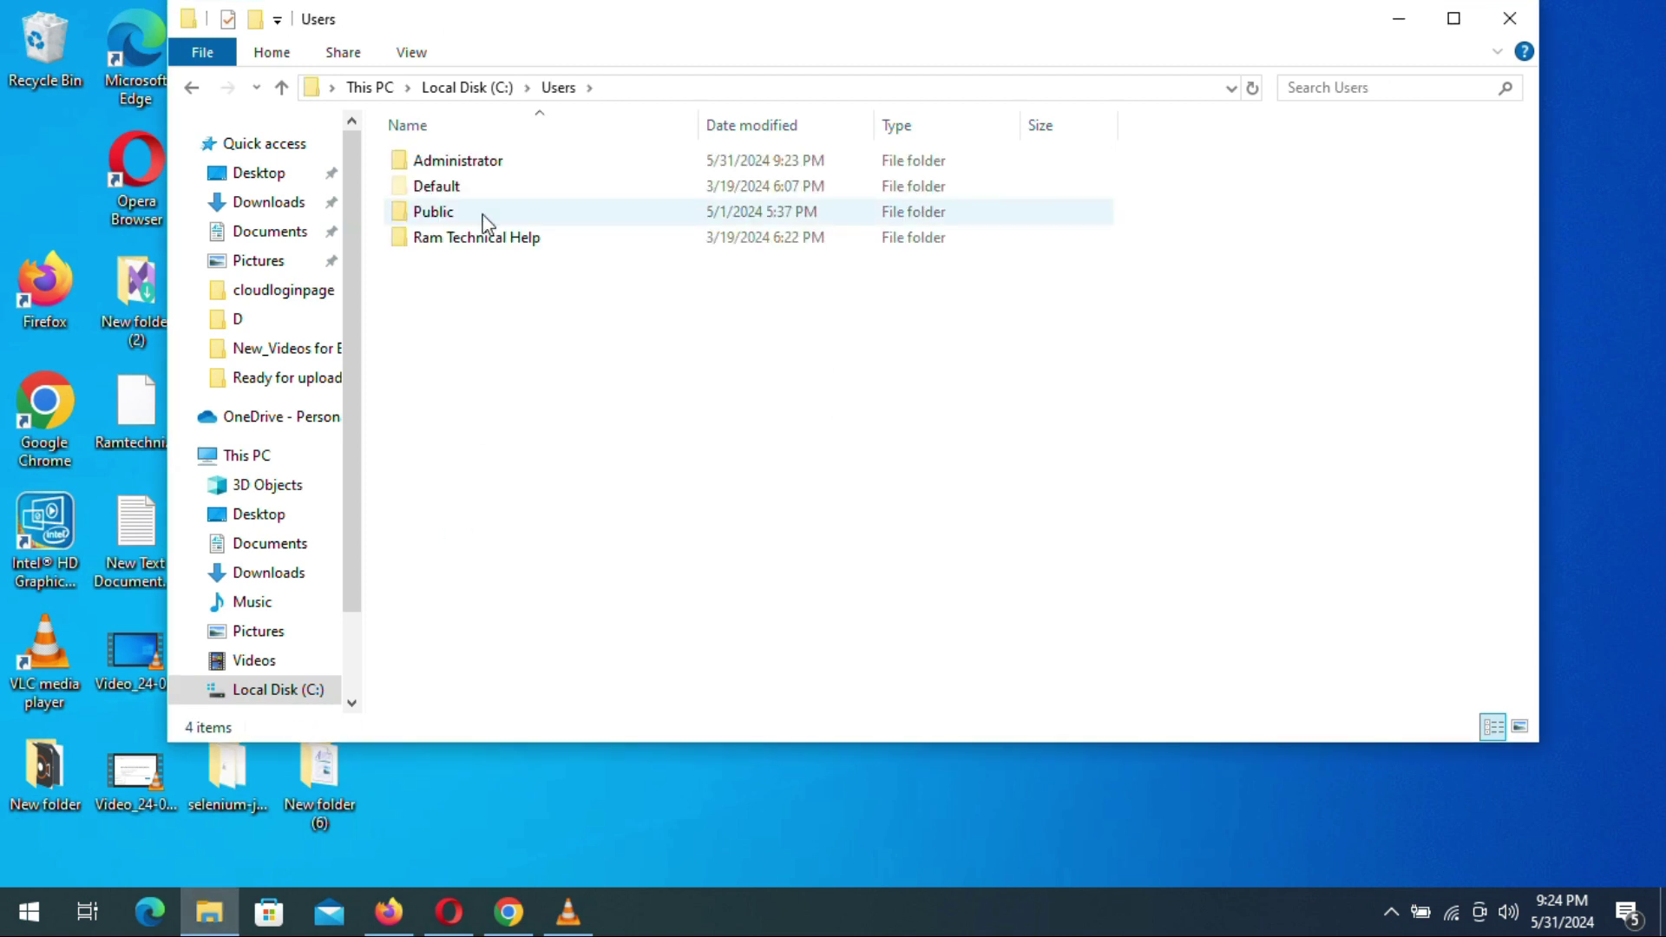
{"action": "double_click", "coordinate": [476, 169]}
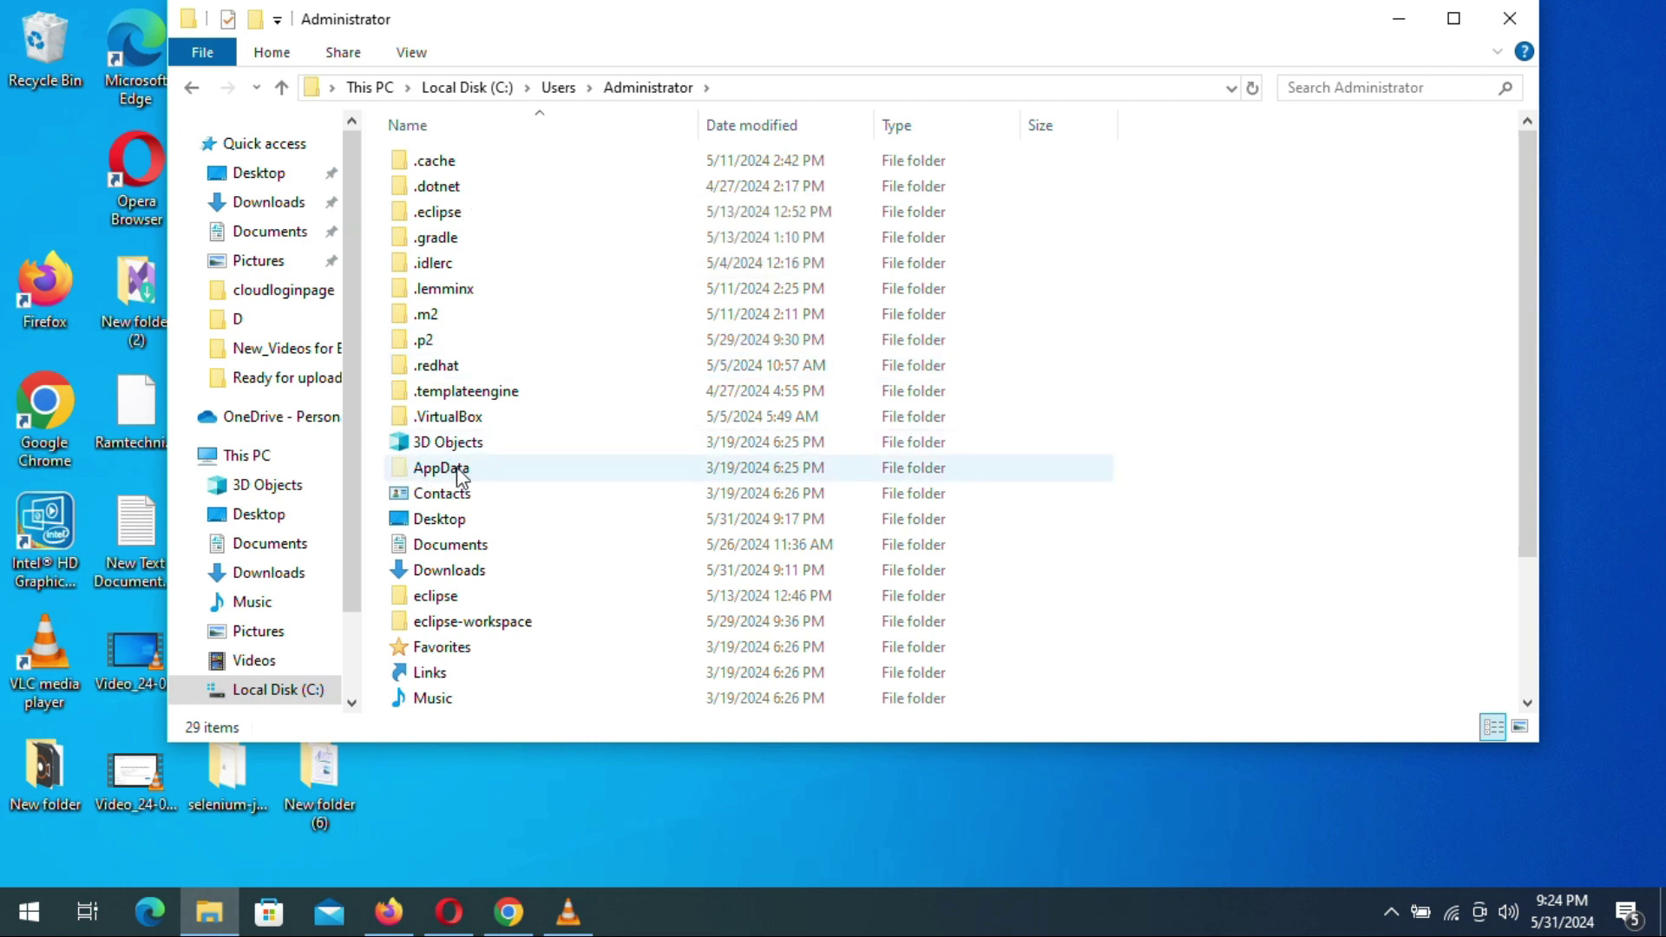
{"action": "double_click", "coordinate": [459, 473]}
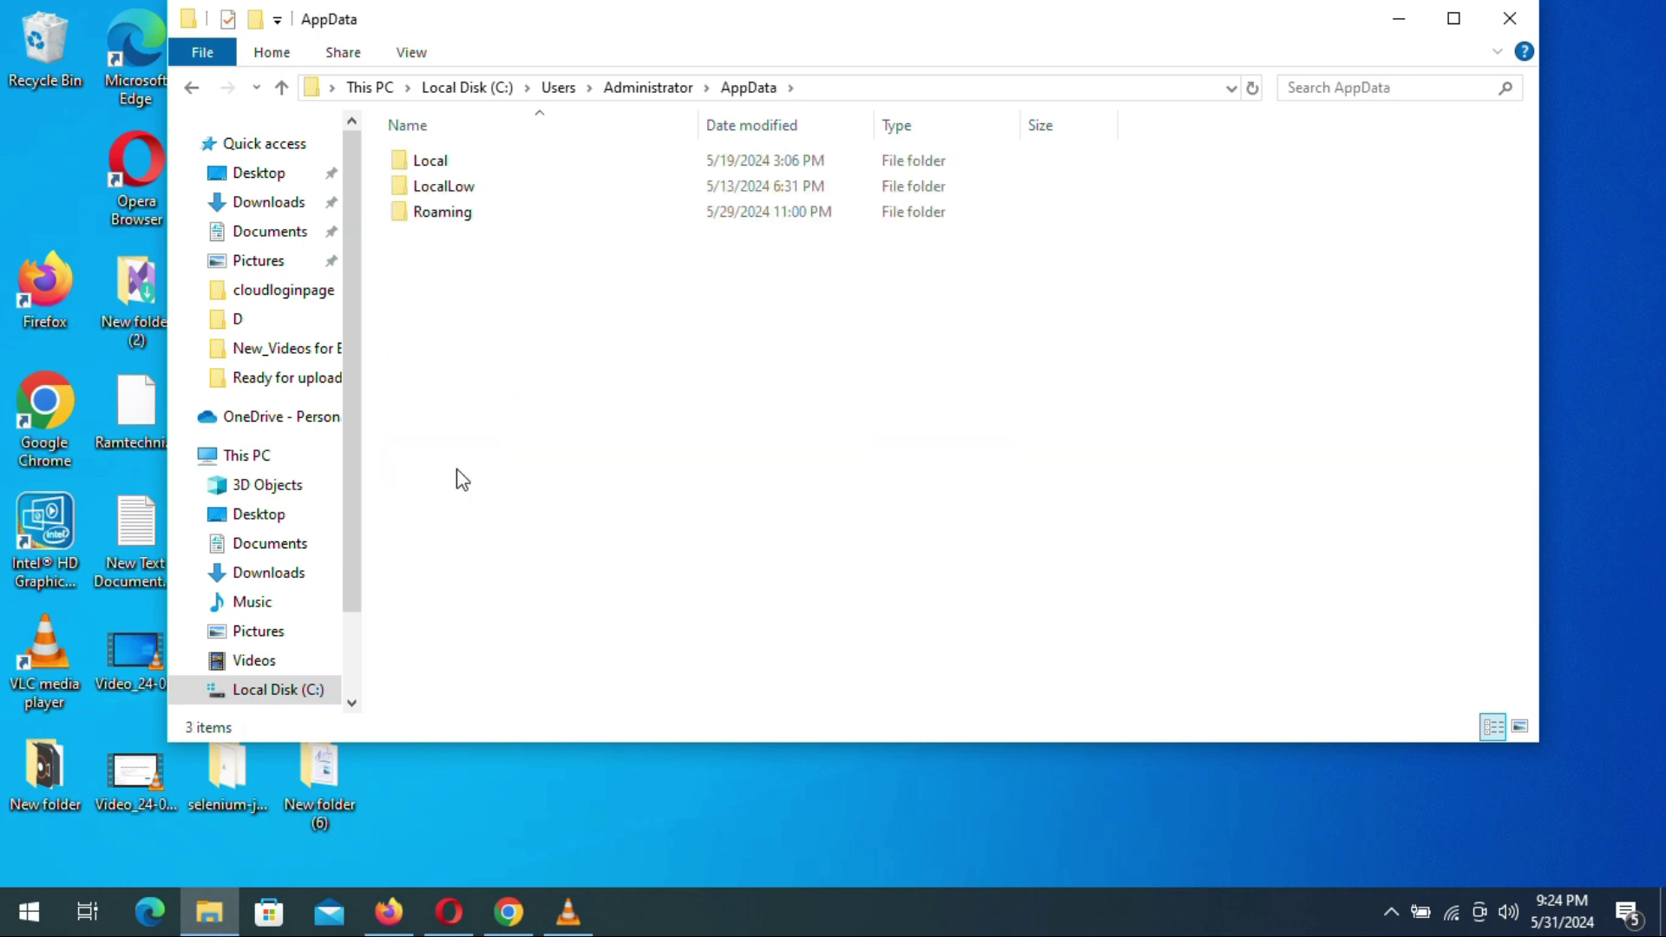
{"action": "double_click", "coordinate": [446, 219]}
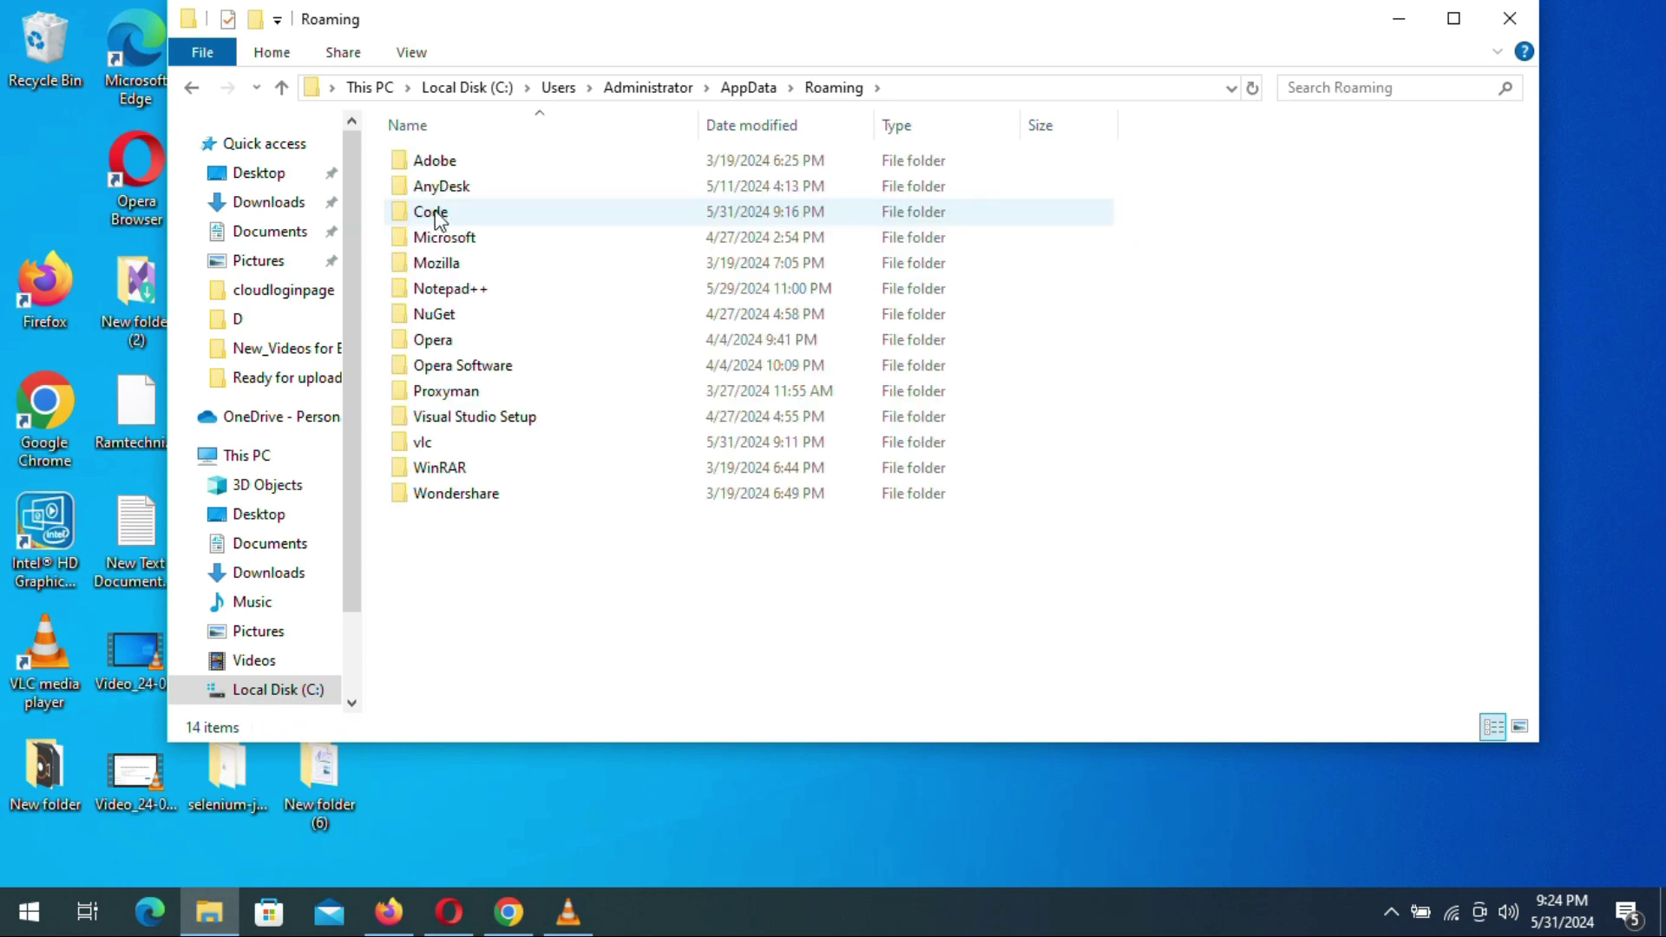
Delete the Code folder from Roaming and close the File Explorer window
{"action": "left_click", "coordinate": [434, 214]}
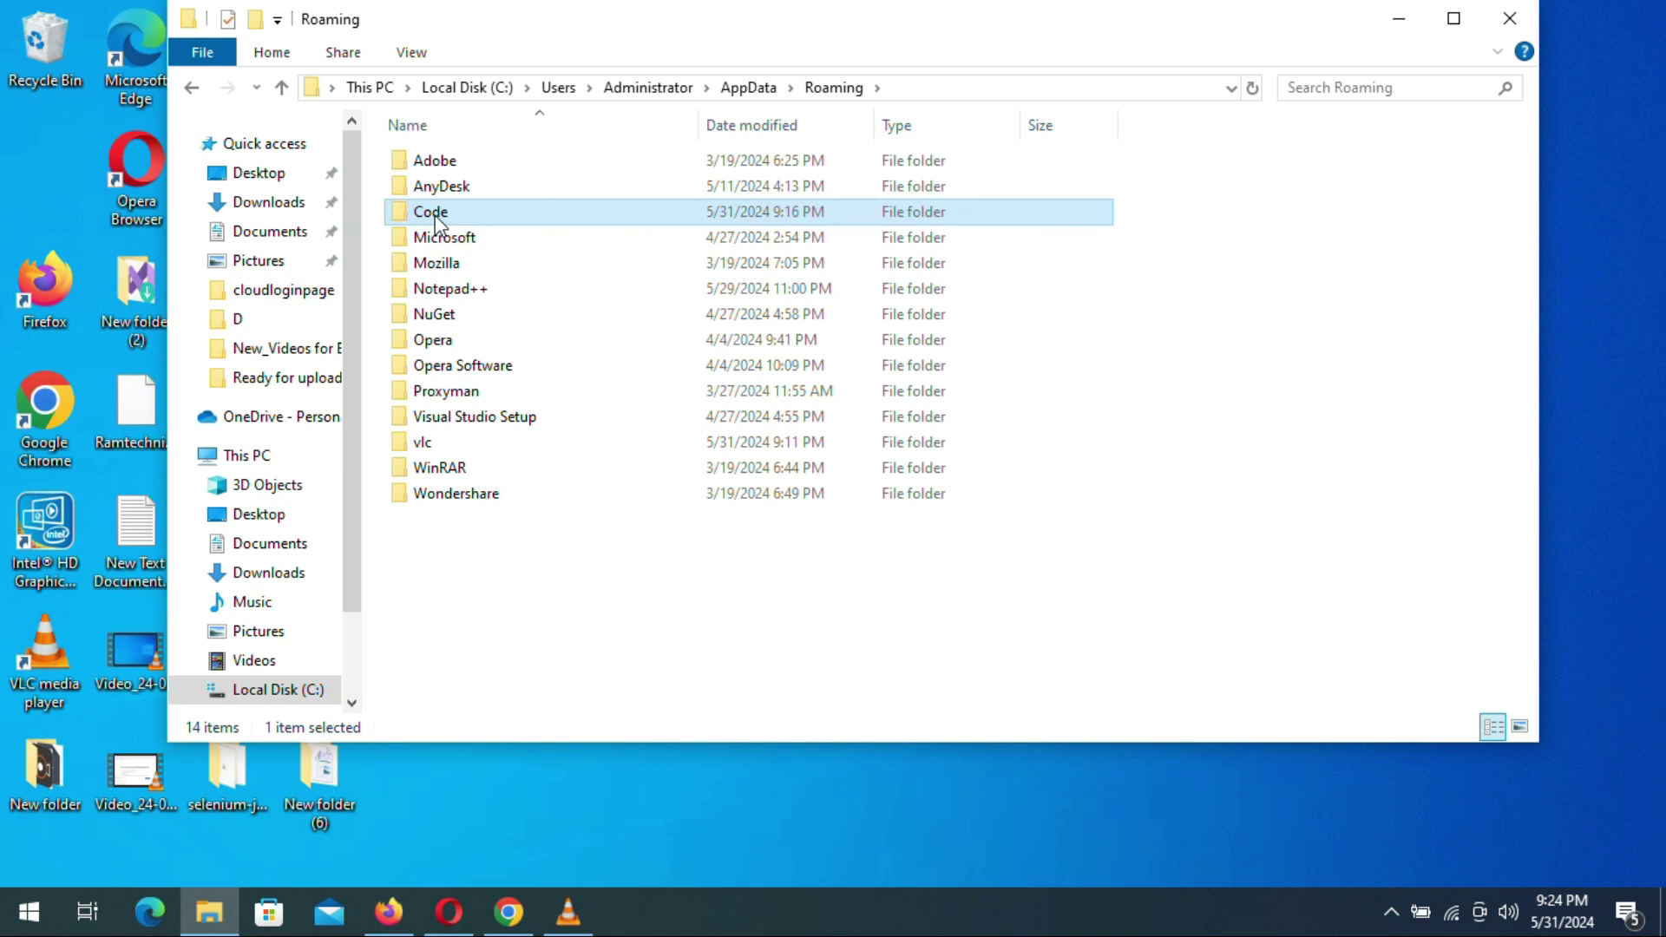
{"action": "right_click", "coordinate": [435, 216]}
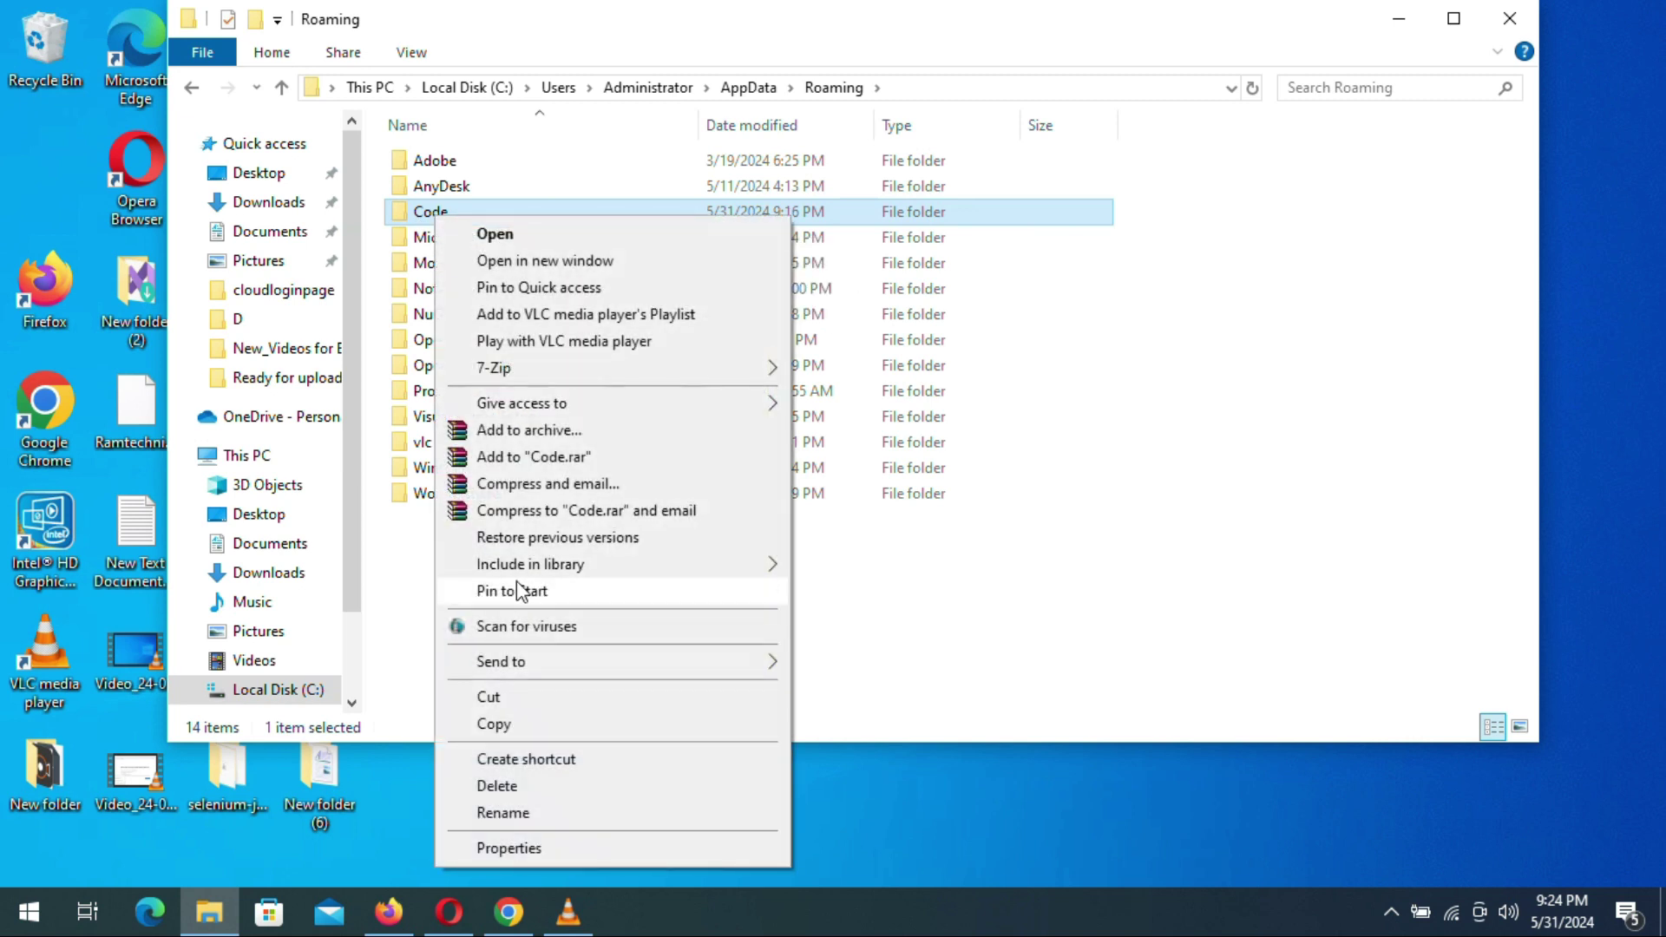
{"action": "left_click", "coordinate": [496, 787]}
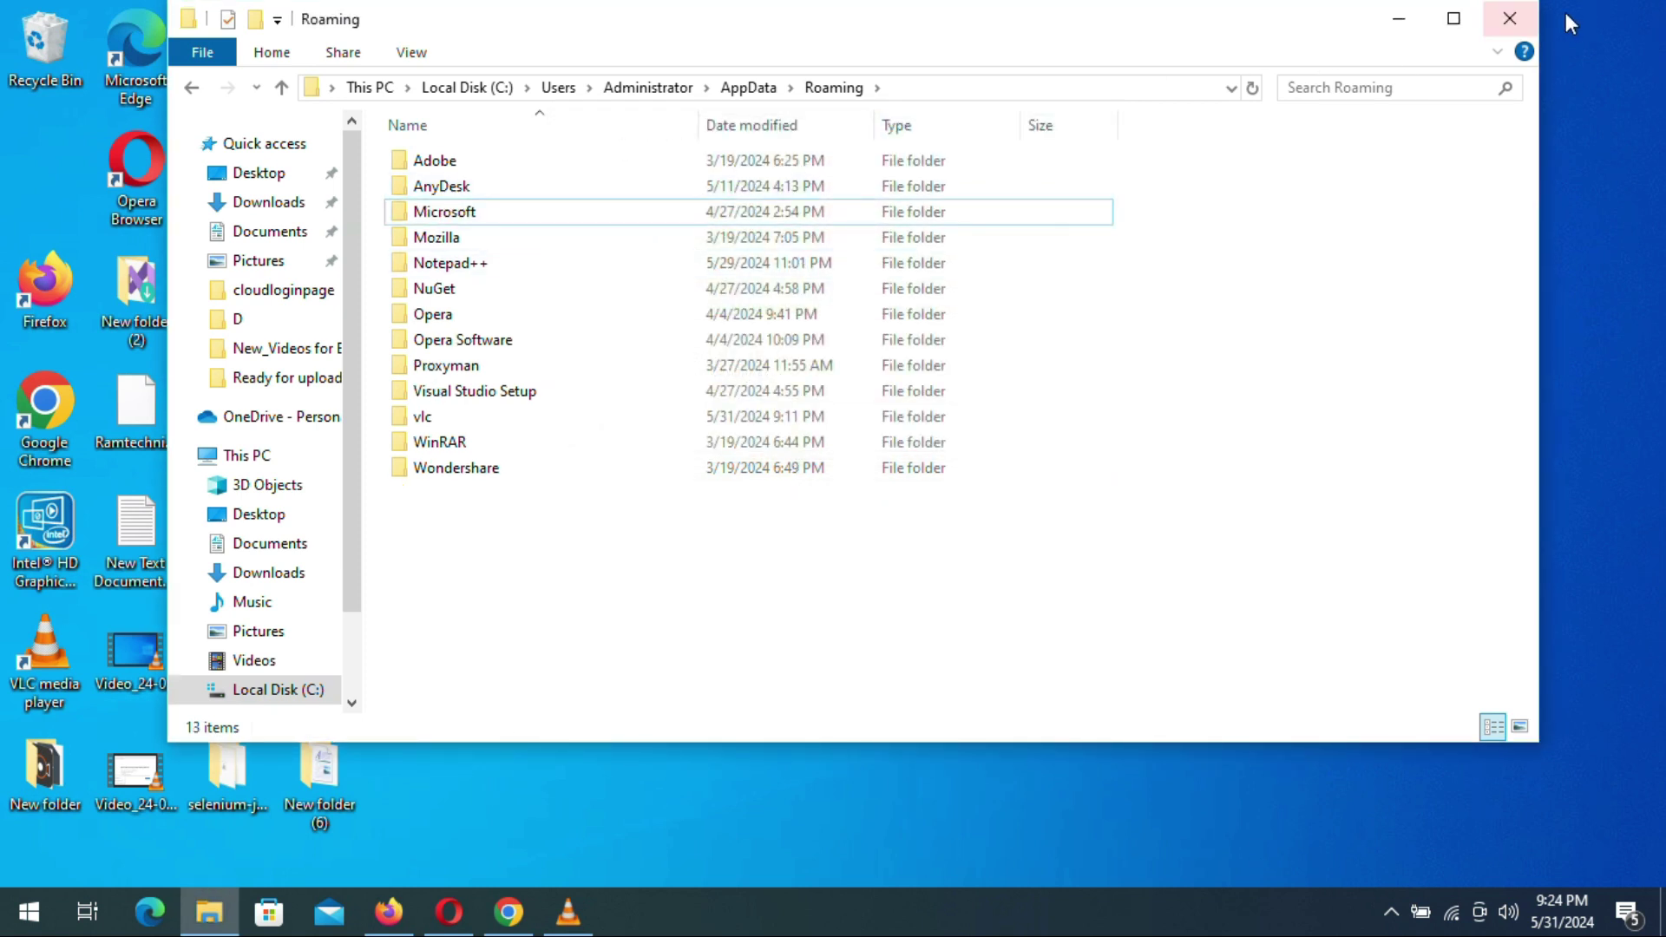
{"action": "left_click", "coordinate": [1510, 17]}
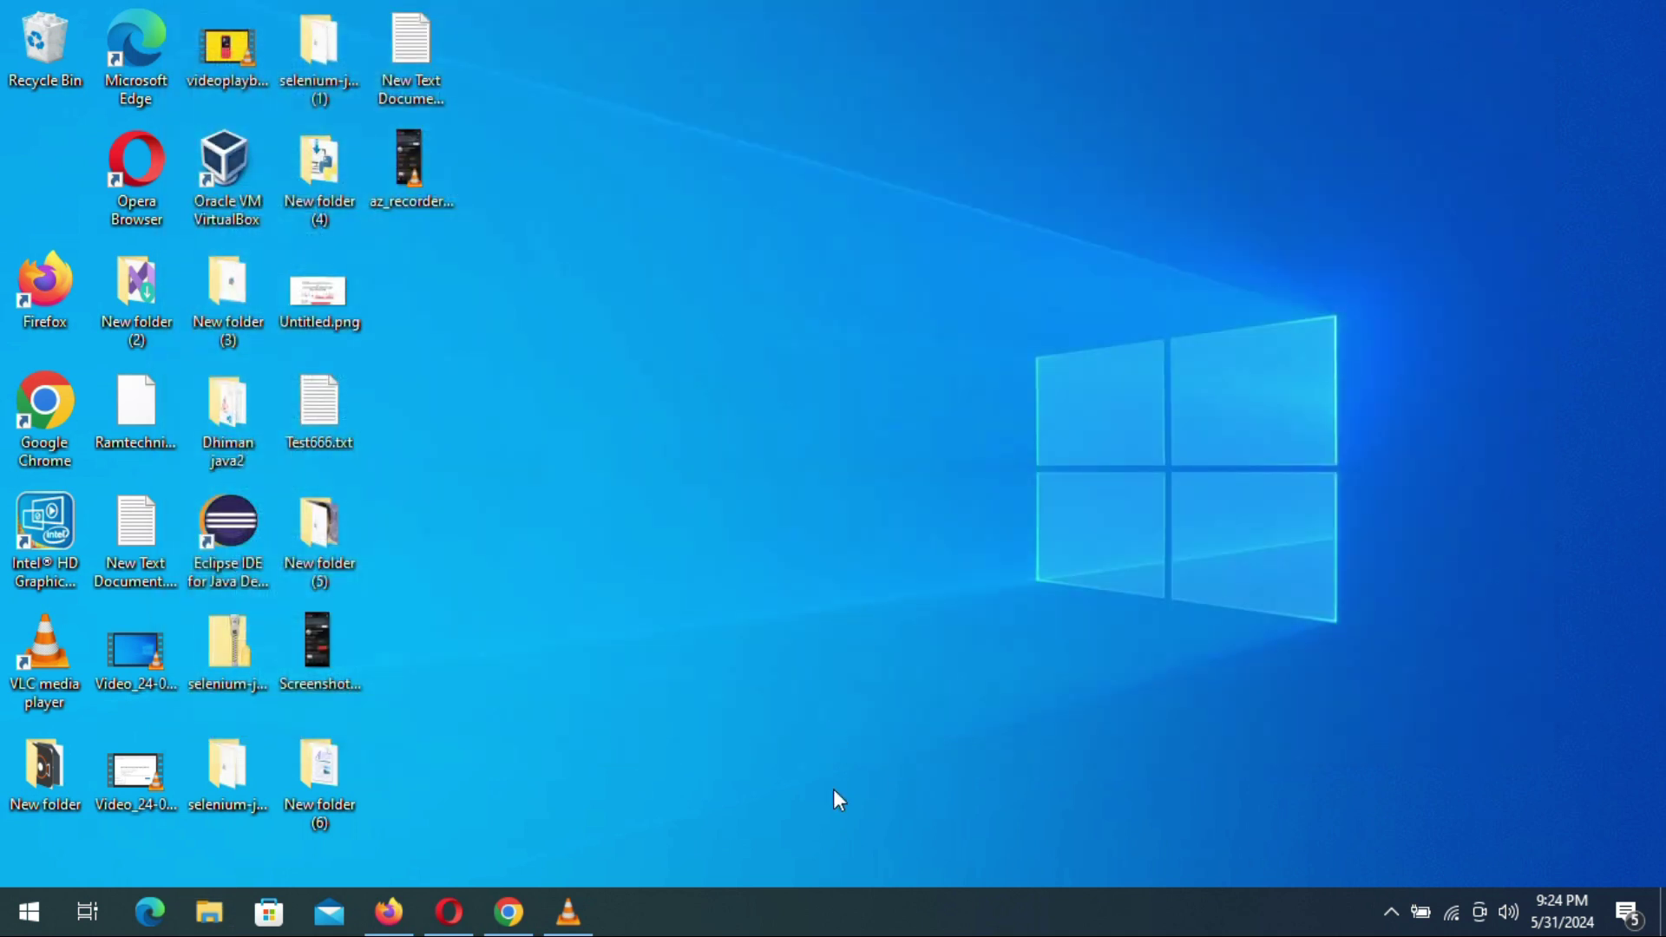